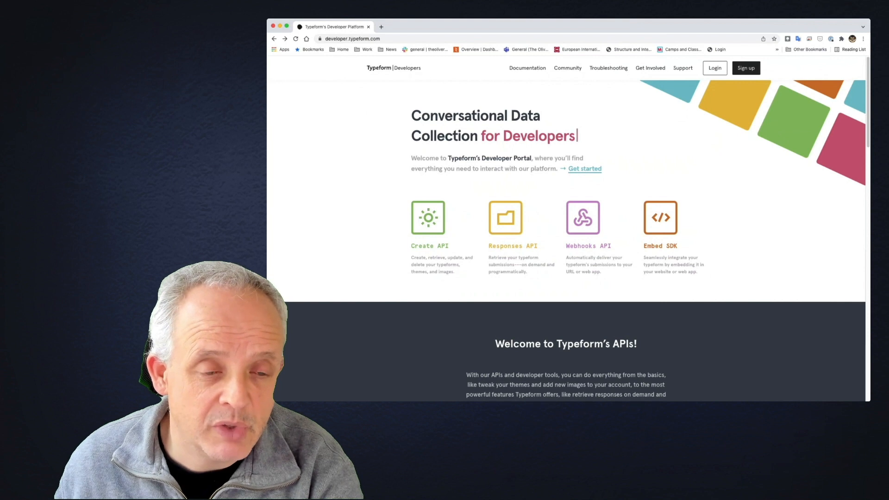
Review the Create API reference for retrieving workspaces and retrieving a single form in the Typeform developer documentation.
scroll(566, 228, down, 1)
scroll(566, 228, down, 10)
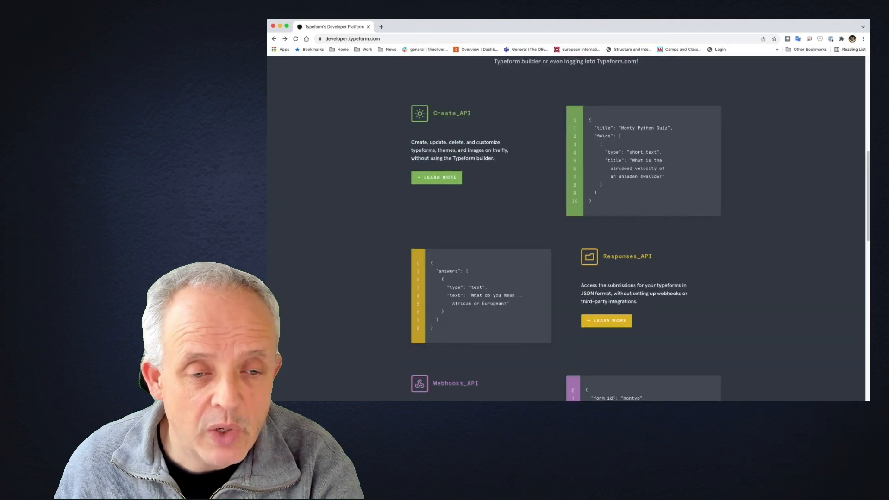
click(437, 178)
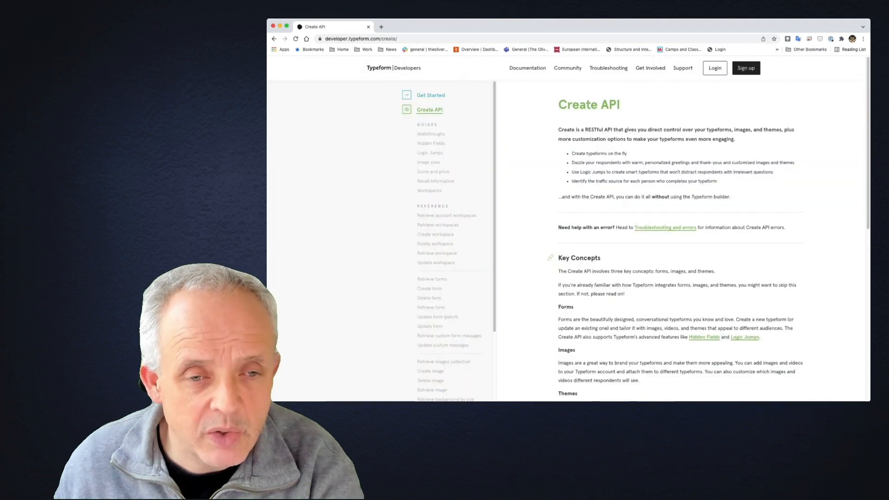
click(437, 224)
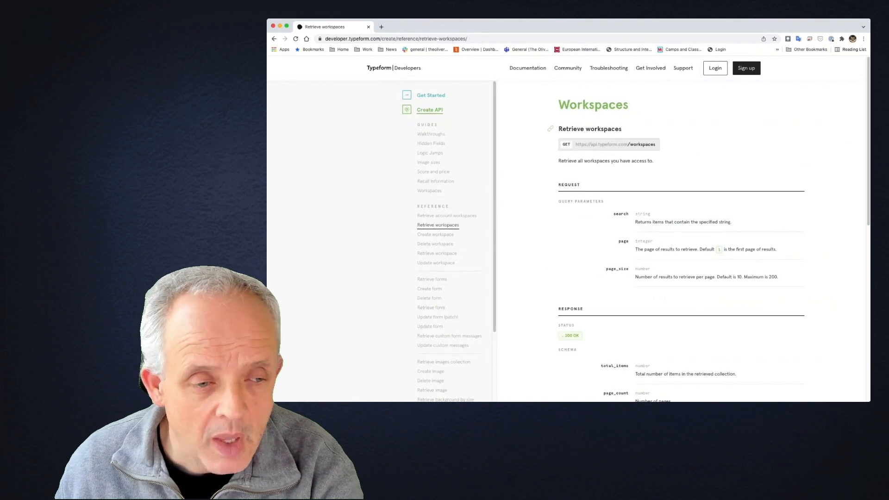
click(431, 307)
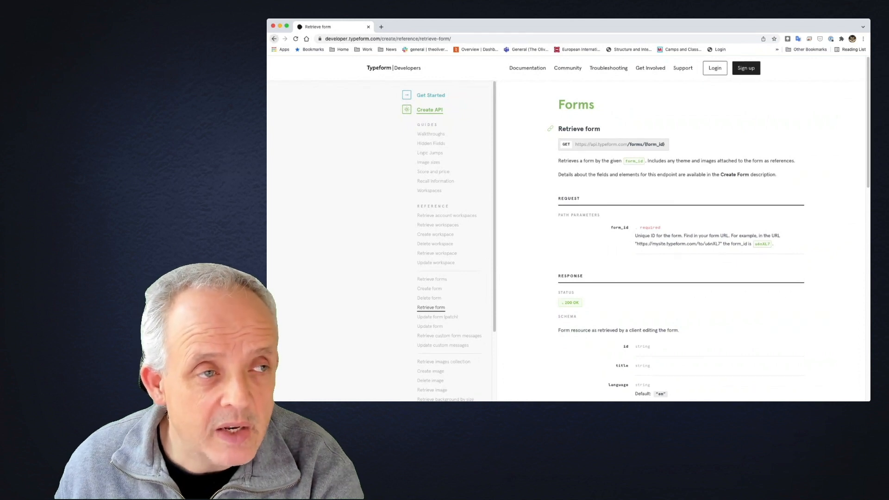
Return to the developer portal's home page and open the Responses API documentation.
click(274, 39)
click(274, 38)
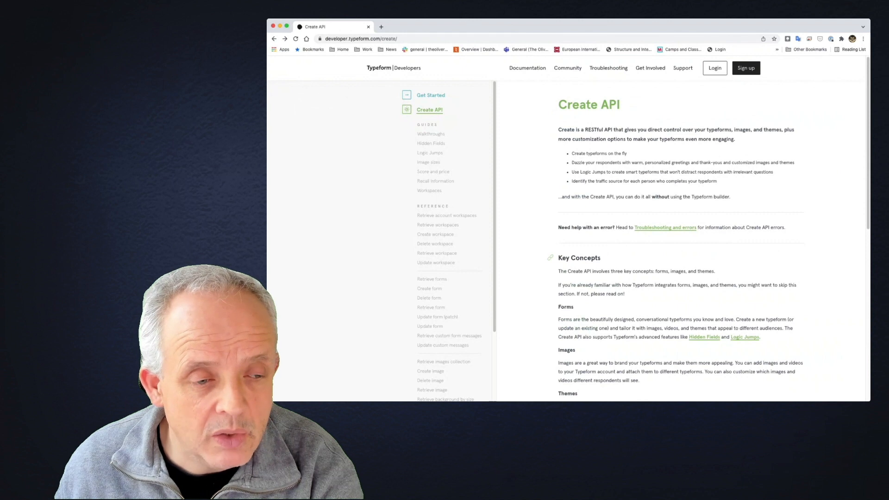
click(275, 38)
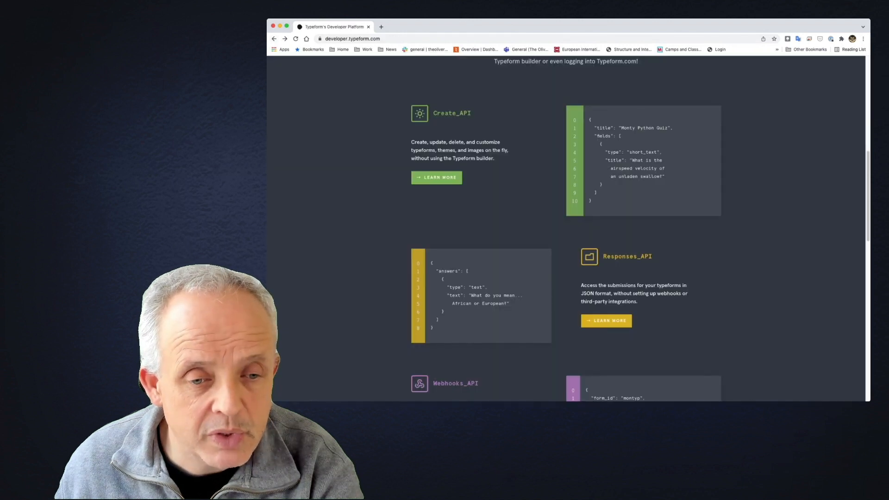
click(606, 321)
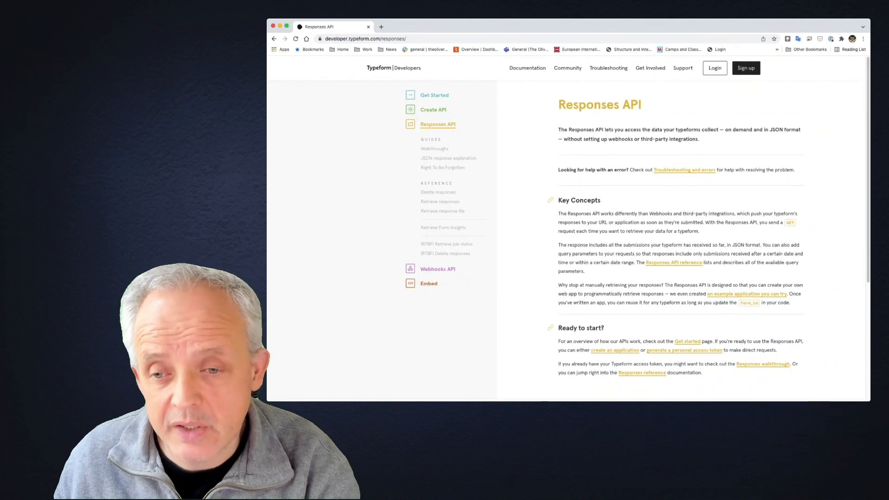
Examine the OAuth 2.0 scopes guide, including the example consent screen and the start of the scope list.
key(super+Tab)
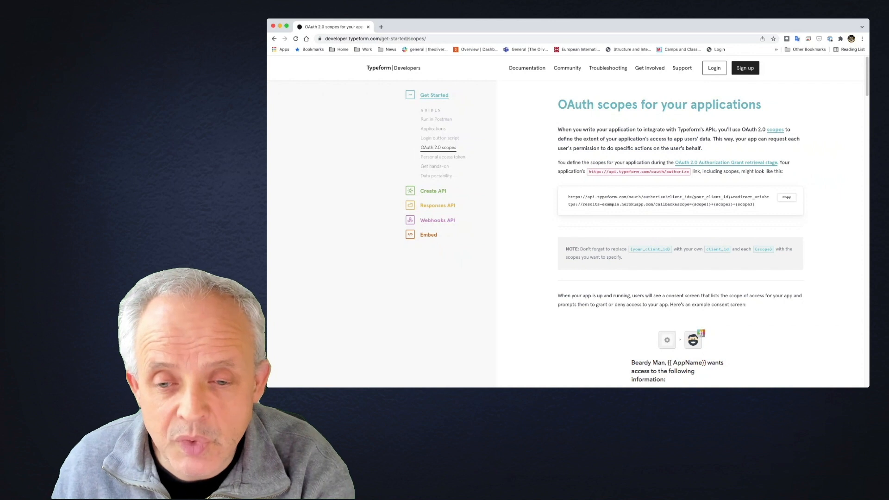
scroll(680, 223, down, 5)
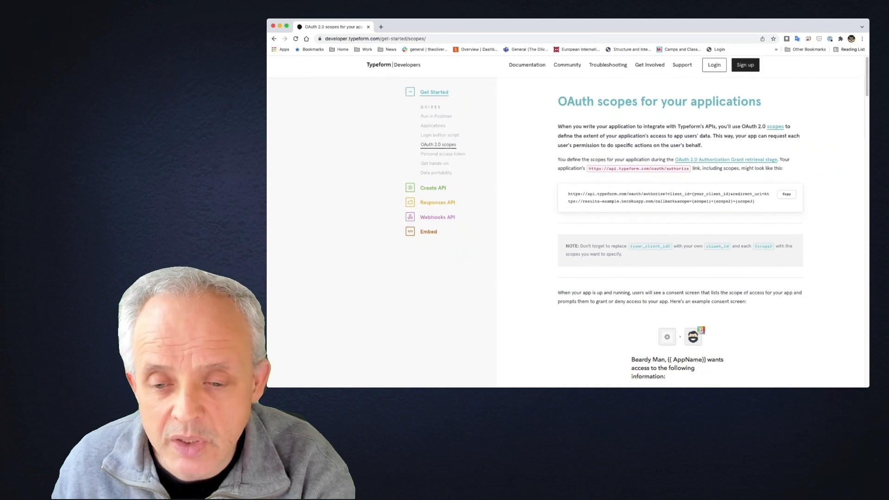
scroll(680, 222, down, 3)
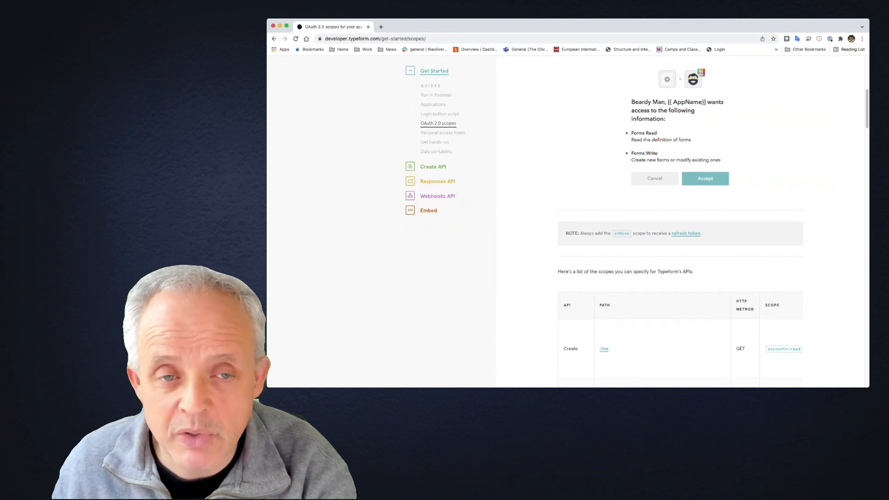
scroll(680, 214, up, 1)
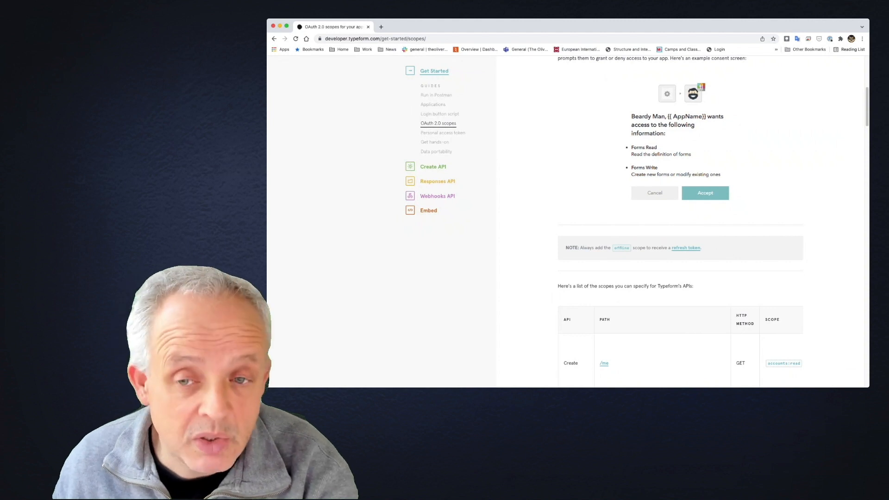
Switch to the API-definitions repository on GitHub and examine the endpoint and parameter definitions in Typeform/TypeformResponsesSwagger.json.
key(super+Tab)
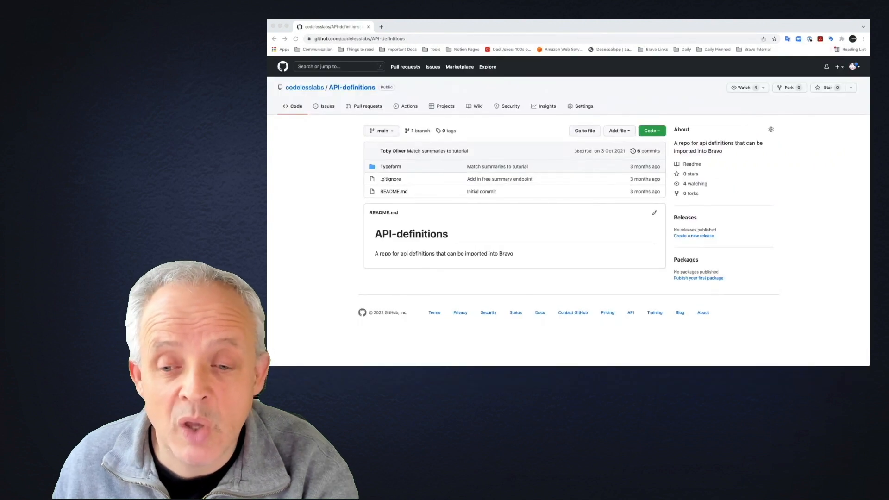
click(391, 167)
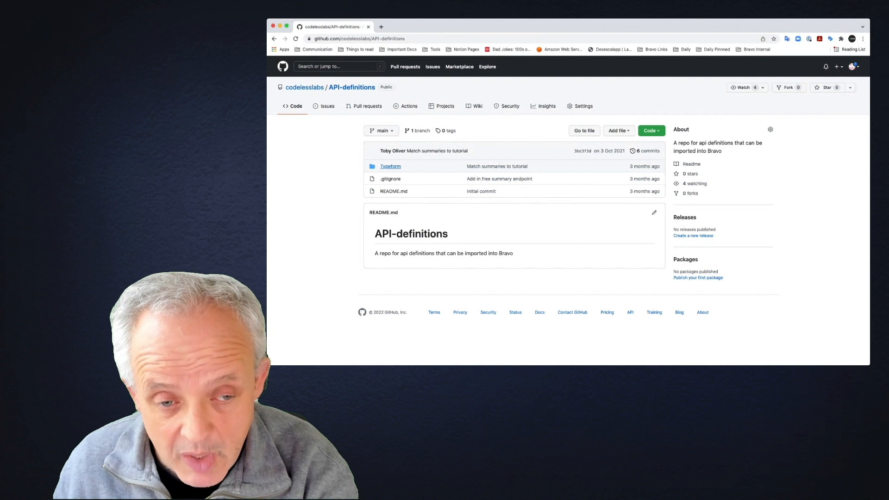
click(391, 167)
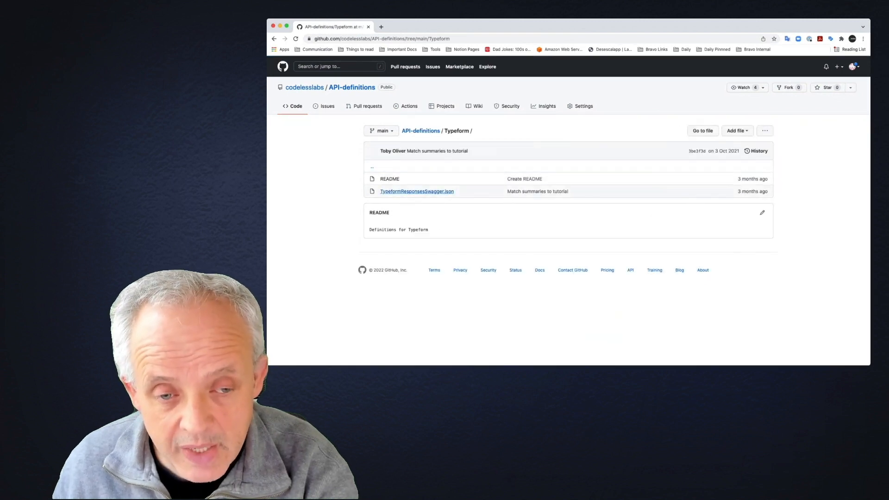
click(417, 191)
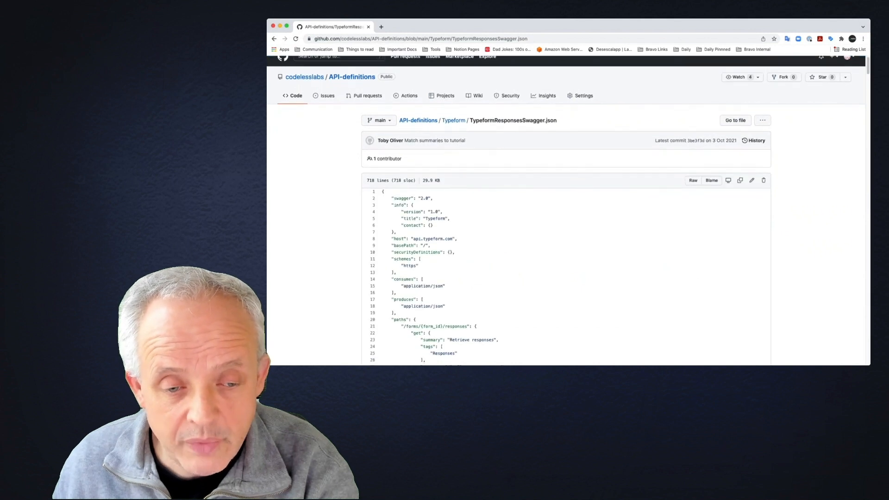
scroll(566, 212, down, 5)
scroll(565, 212, down, 10)
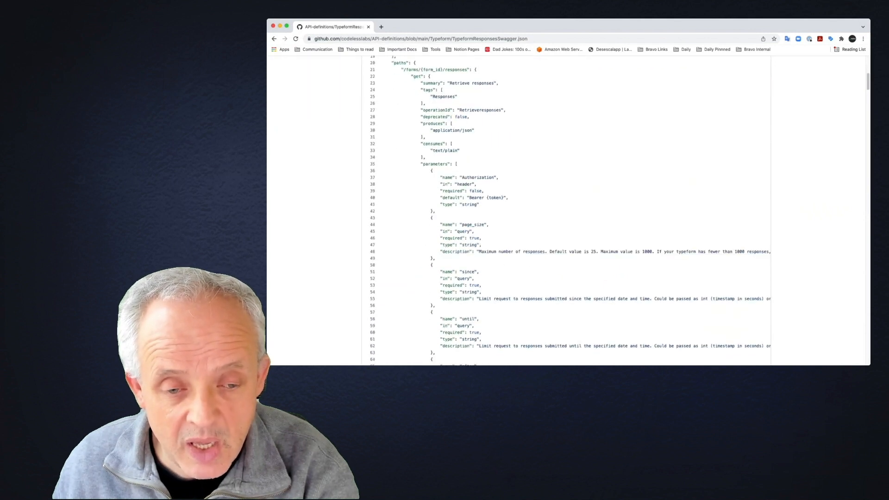
scroll(565, 211, down, 3)
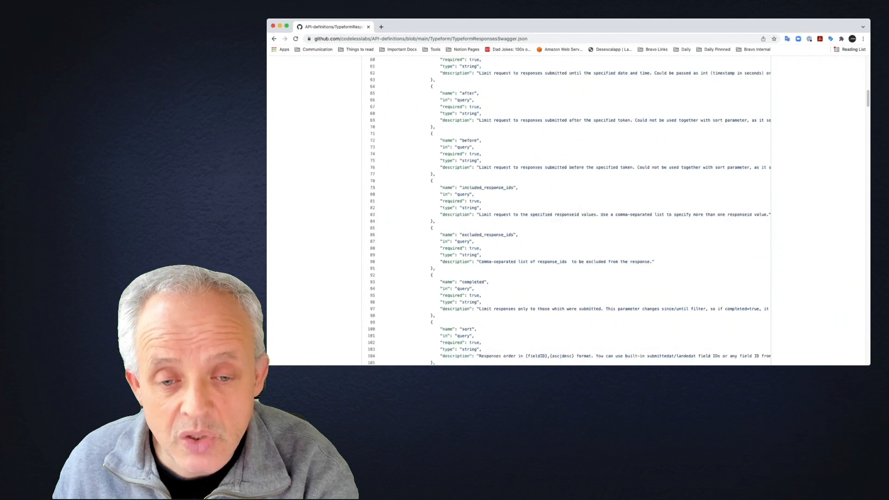
scroll(566, 211, up, 15)
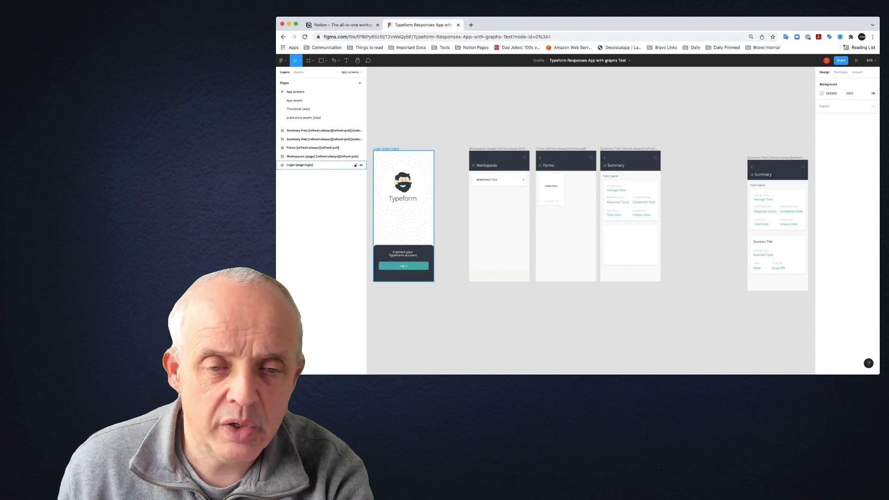
In the Figma file Typeform Responses App with graphs Test, inspect the Login frame and show the prototype connections between all screens.
click(386, 149)
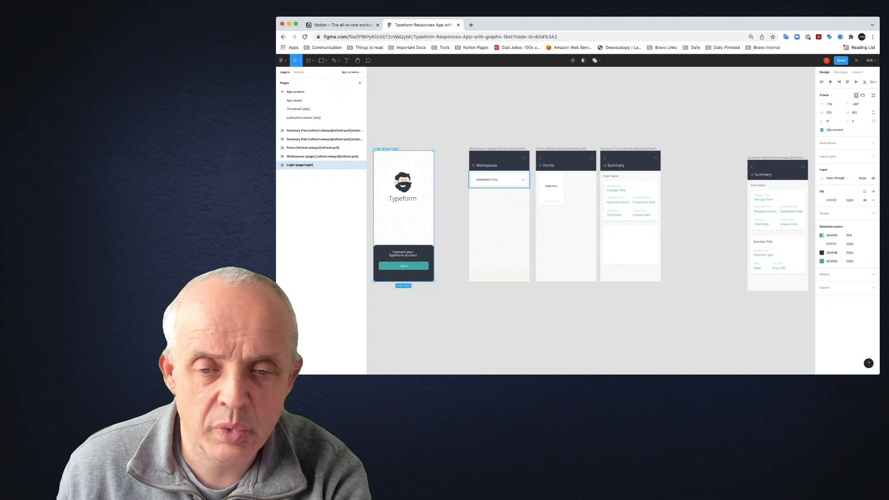
key(shift+e)
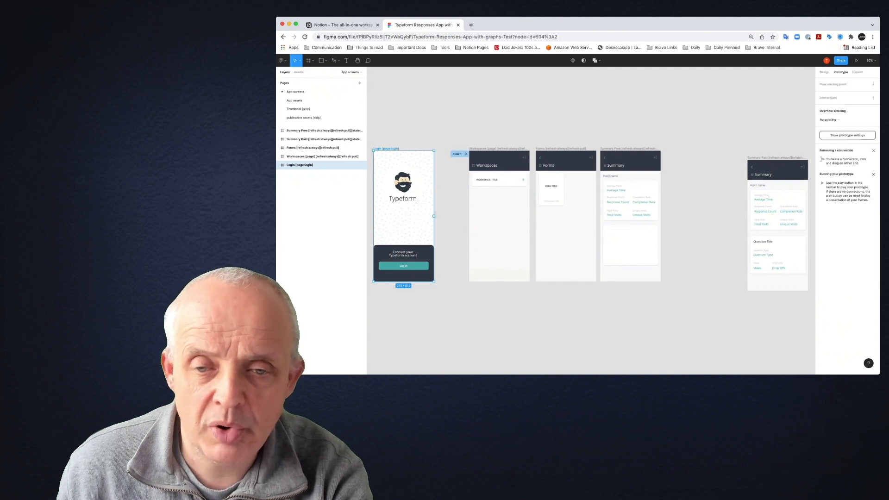
key(Escape)
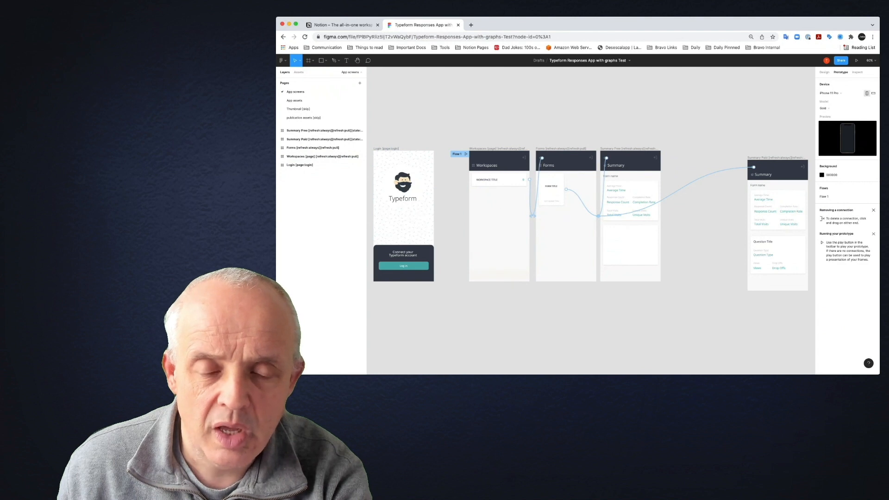
click(319, 157)
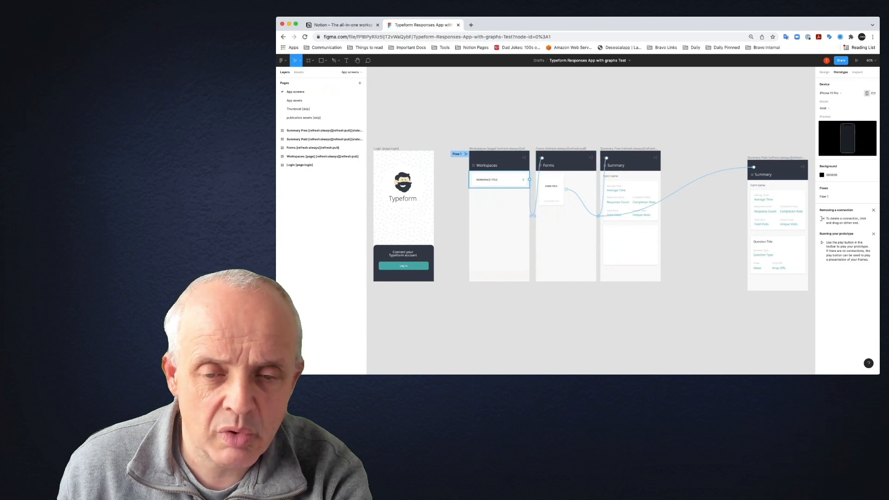
Inspect the workspace list, form list and form summary elements and their prototype links on the app screens.
click(500, 180)
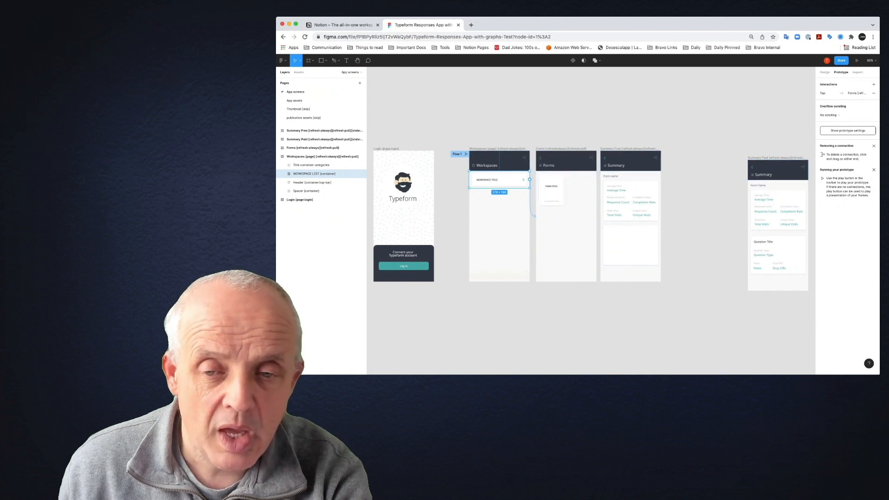
click(566, 298)
click(551, 192)
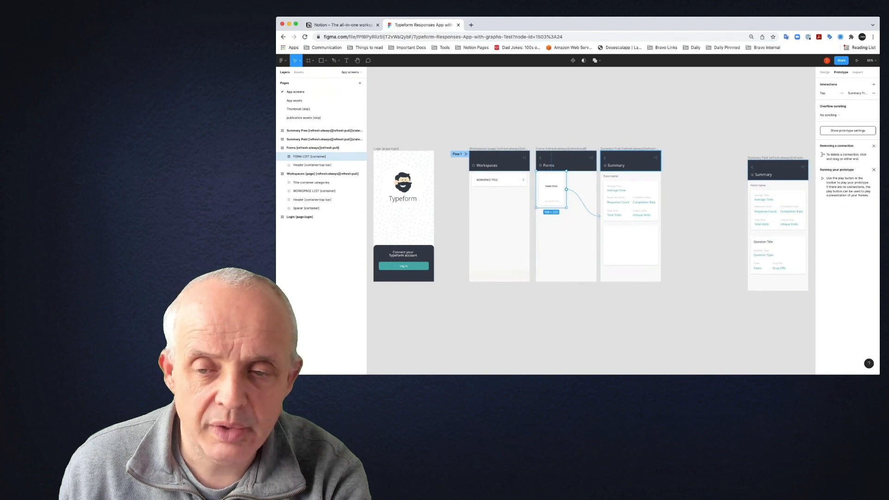
click(630, 204)
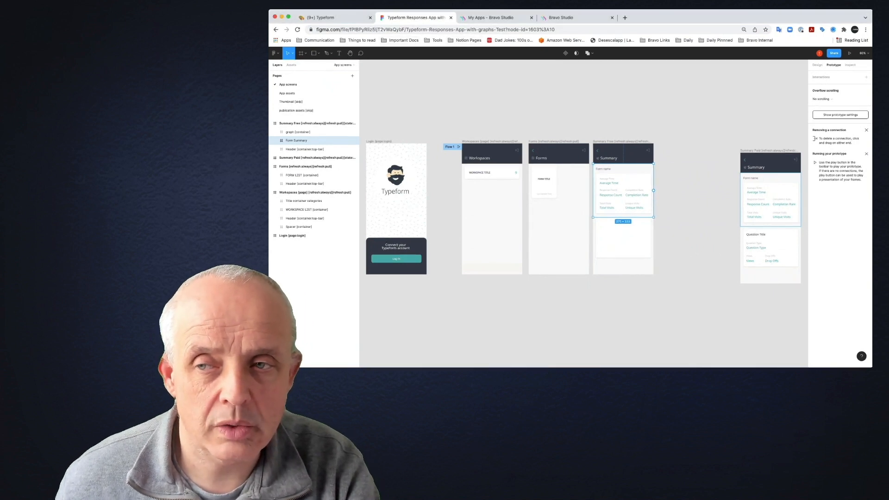
Copy the Figma file's share link and use it to create a new app in Bravo Studio.
click(834, 52)
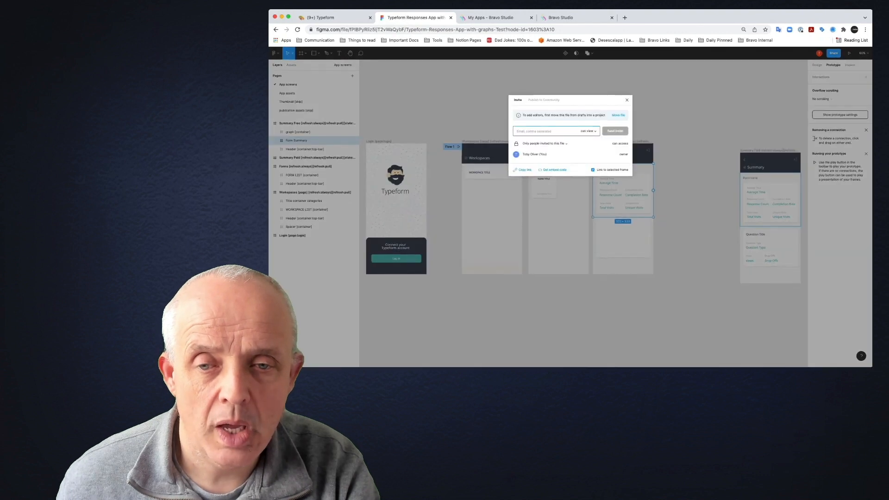
click(524, 170)
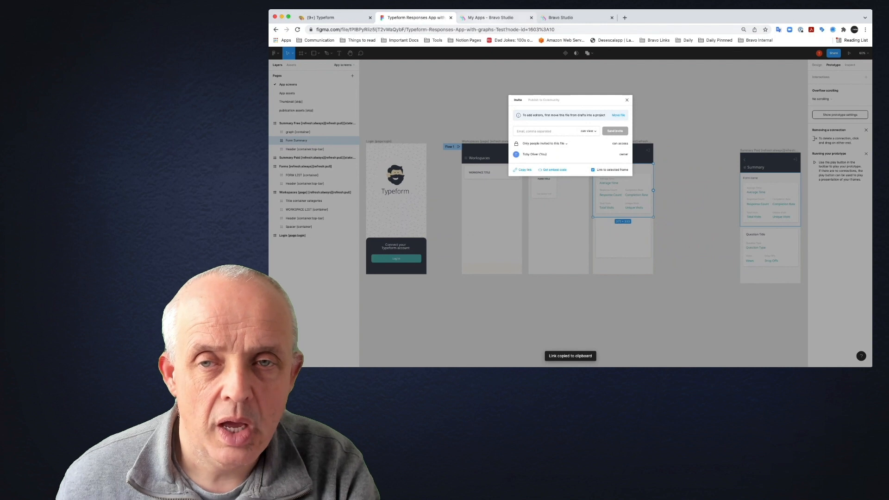
click(561, 18)
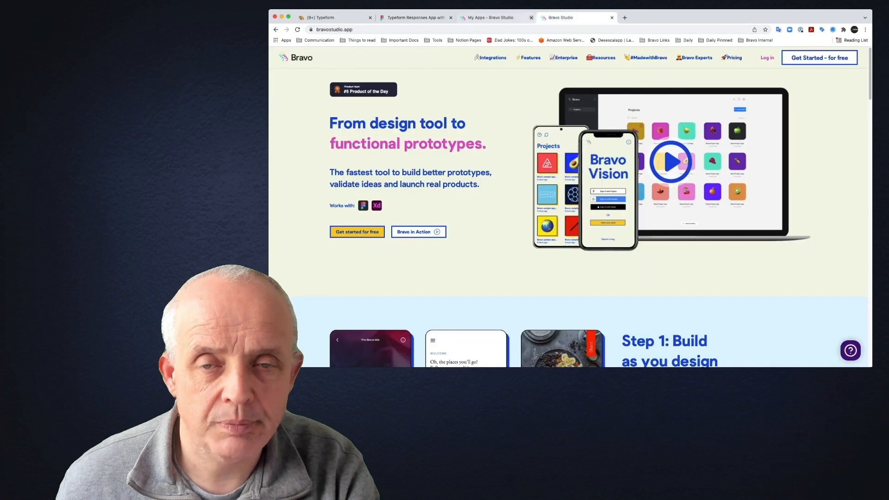
click(490, 17)
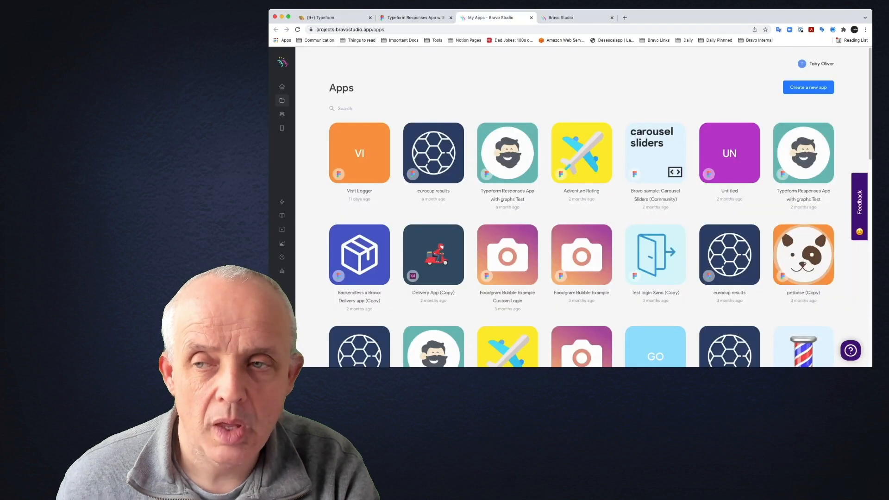
click(808, 88)
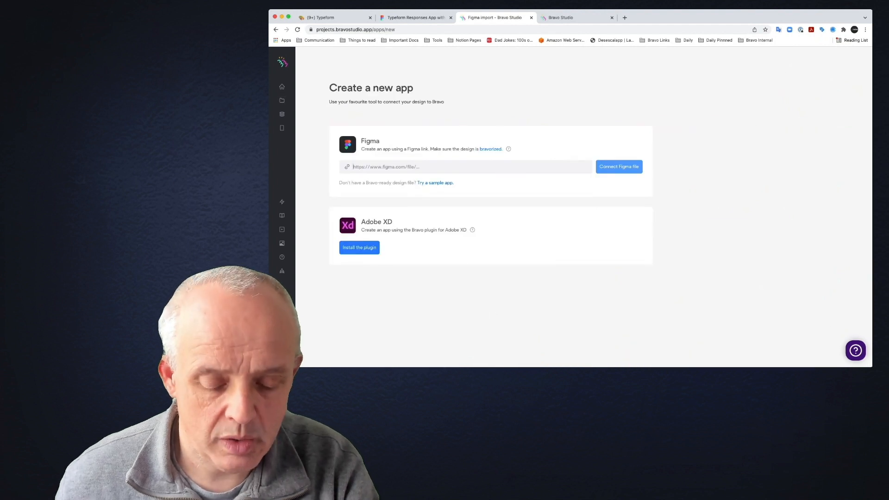
key(super+v)
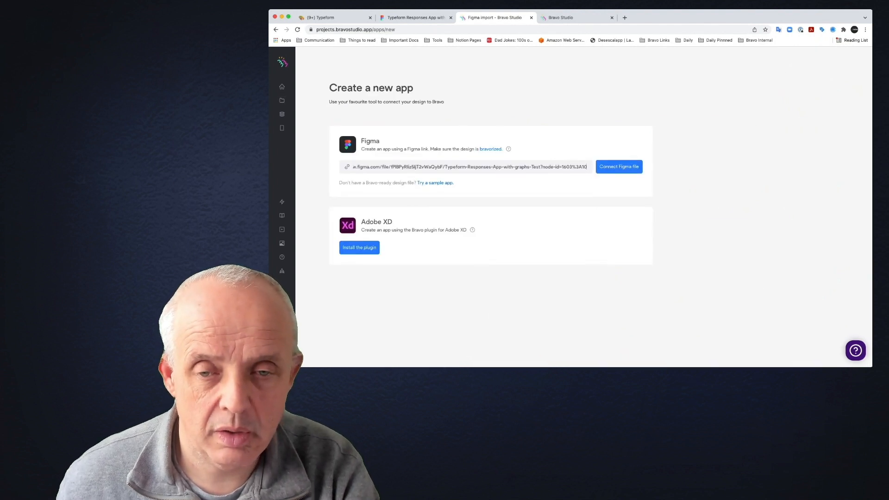
click(619, 166)
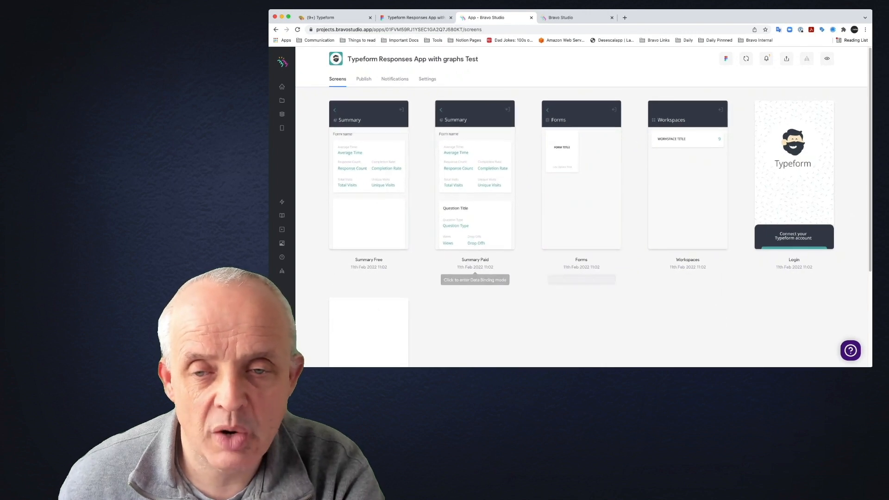
Enable OAuth 2.0 code flow authentication in the new app's login settings.
click(687, 185)
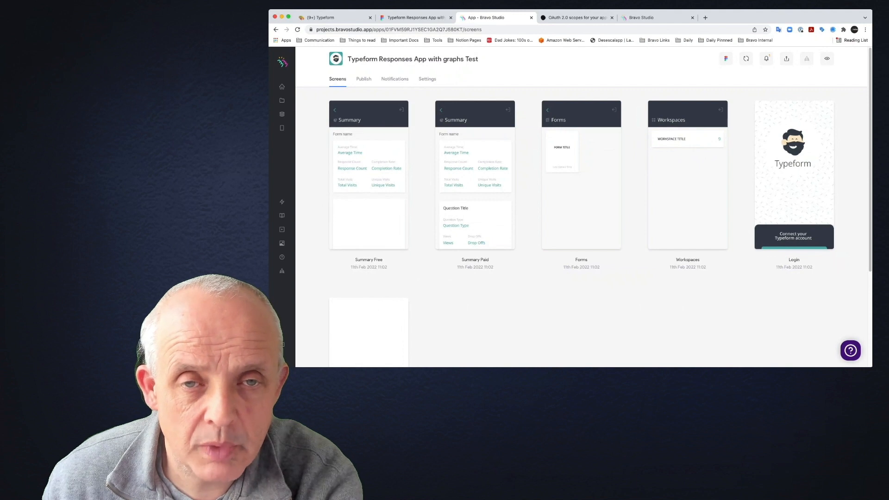
click(427, 79)
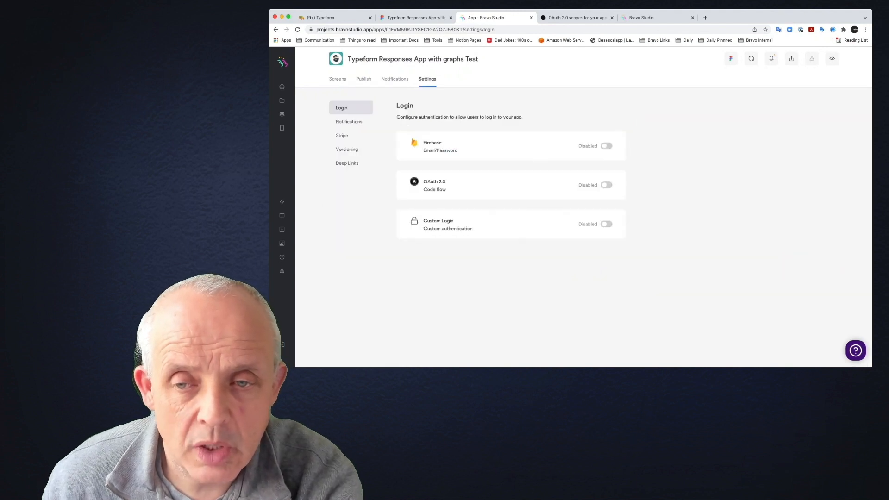
click(607, 184)
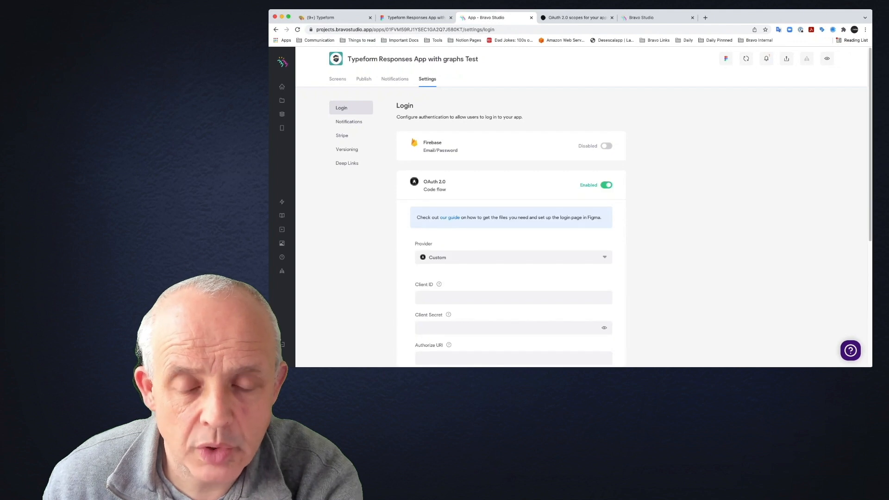
Choose Typeform as the OAuth 2.0 provider and show the advanced view with its authorize, token and user info URIs.
scroll(584, 204, down, 2)
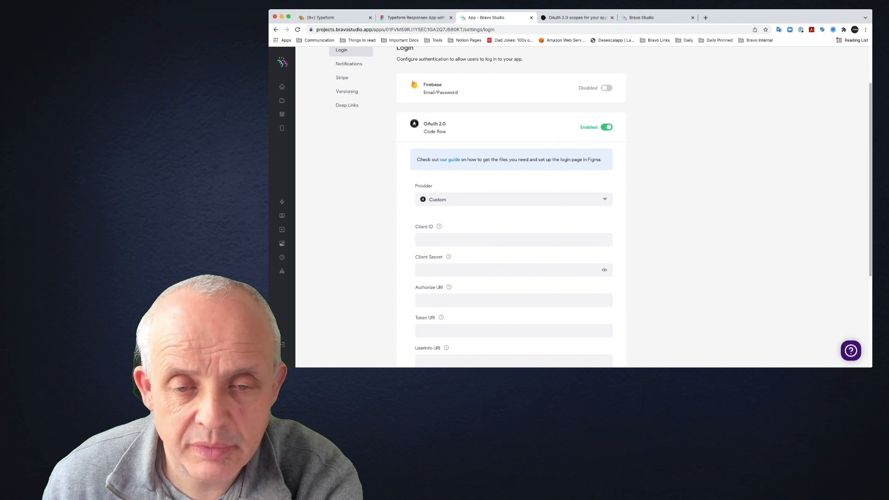
click(514, 199)
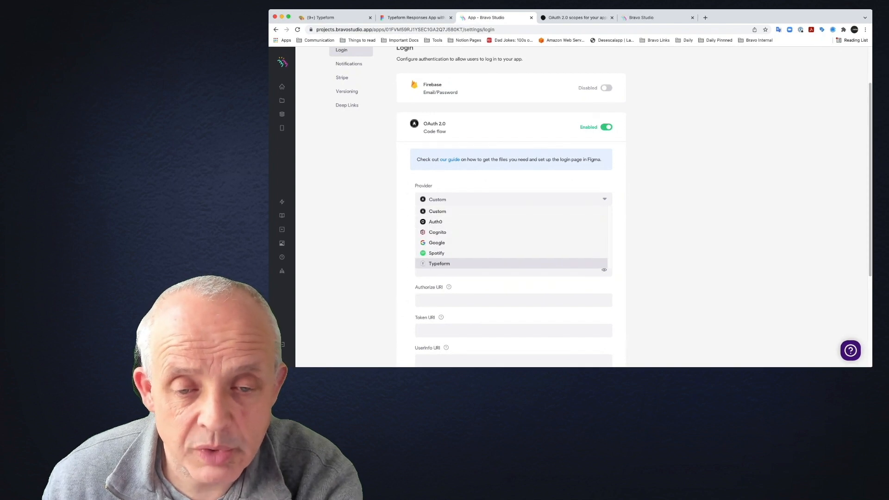
click(439, 264)
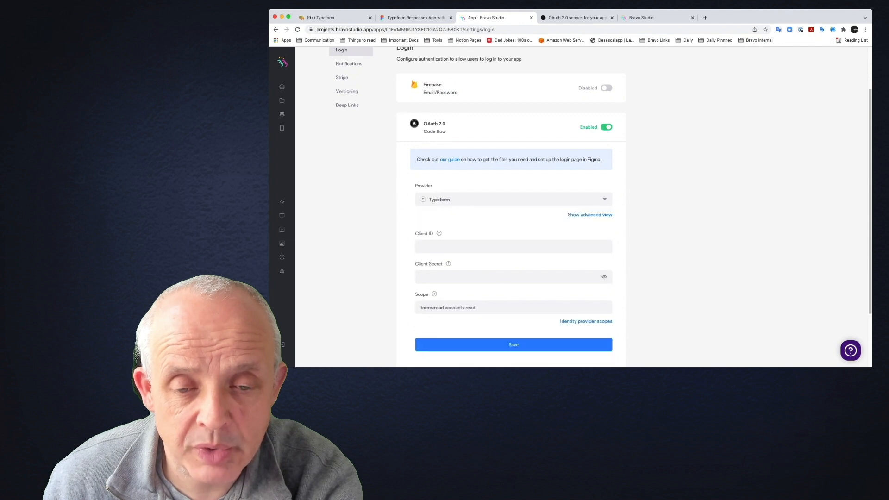
click(589, 214)
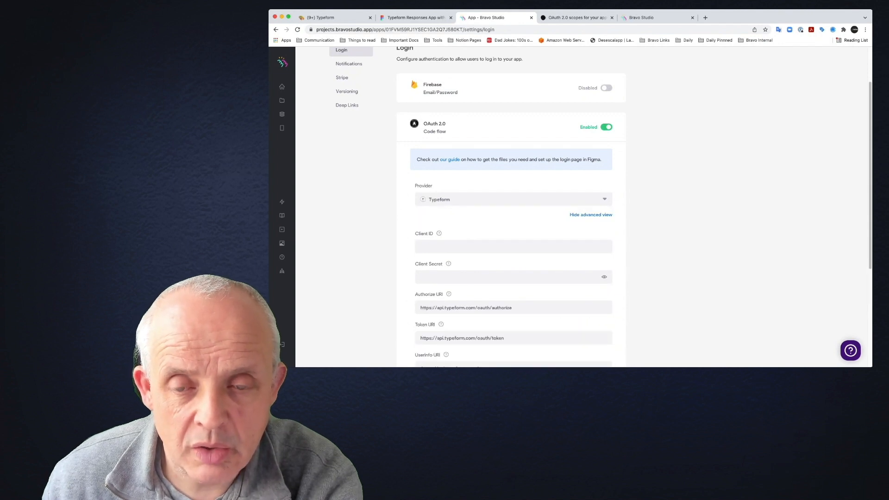
scroll(590, 215, down, 1)
scroll(511, 209, down, 2)
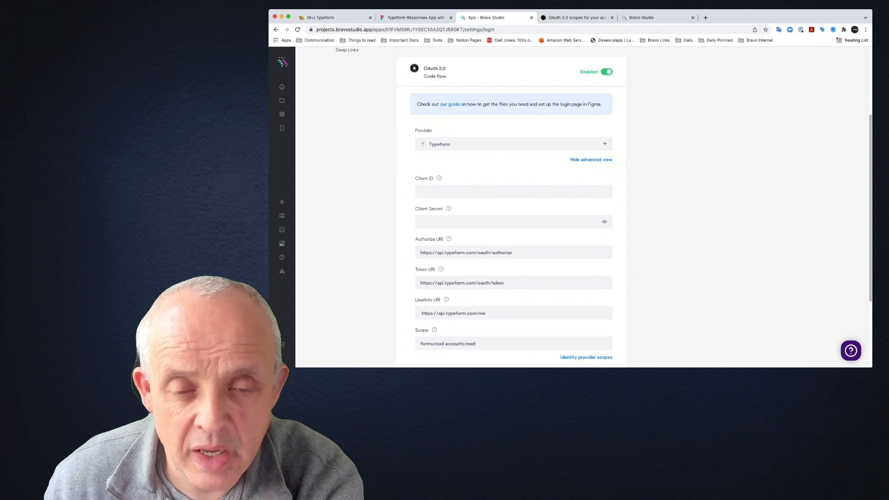
scroll(511, 208, down, 1)
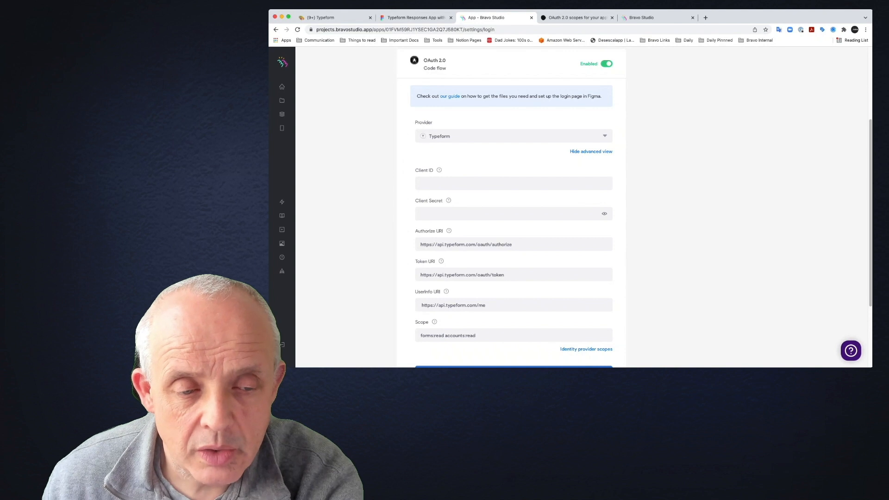
Paste the Typeform application's client ID and client secret into the OAuth 2.0 login settings.
key(super+Tab)
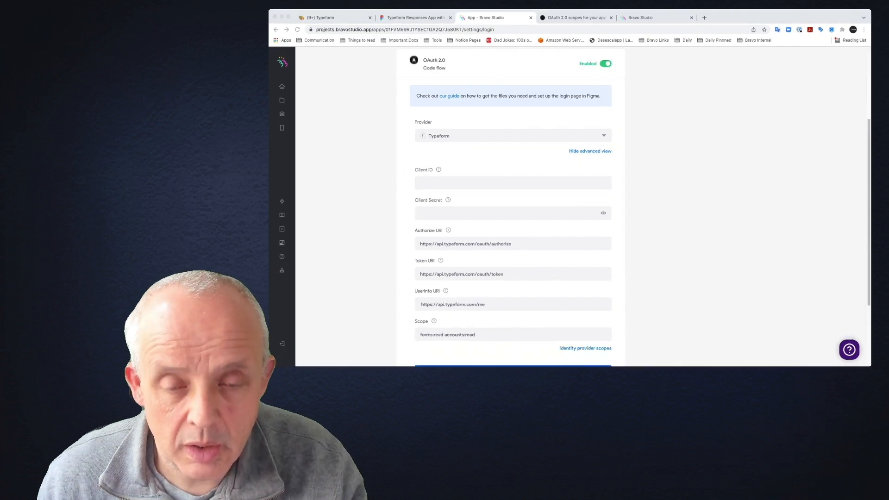
click(513, 184)
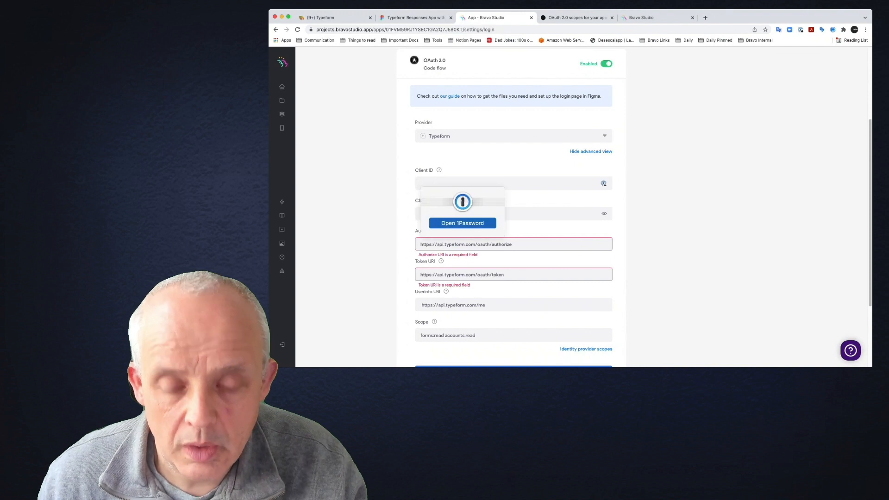
key(super+v)
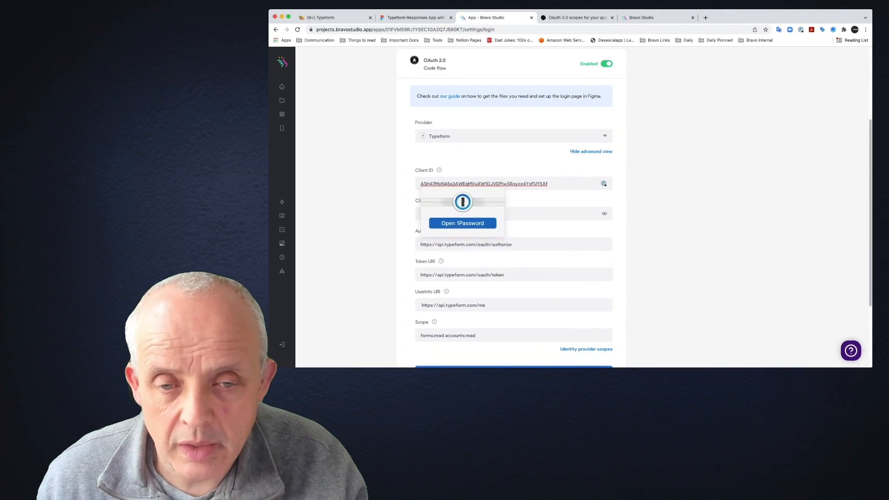
key(super+Tab)
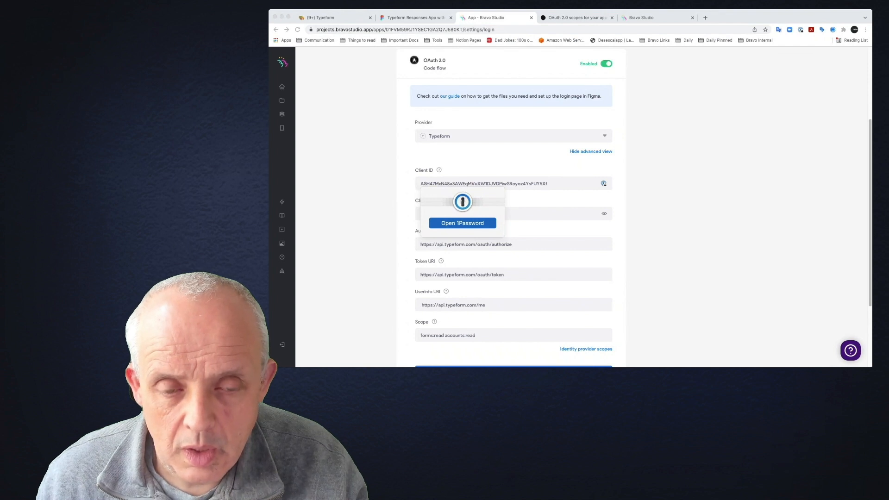
key(super+Tab)
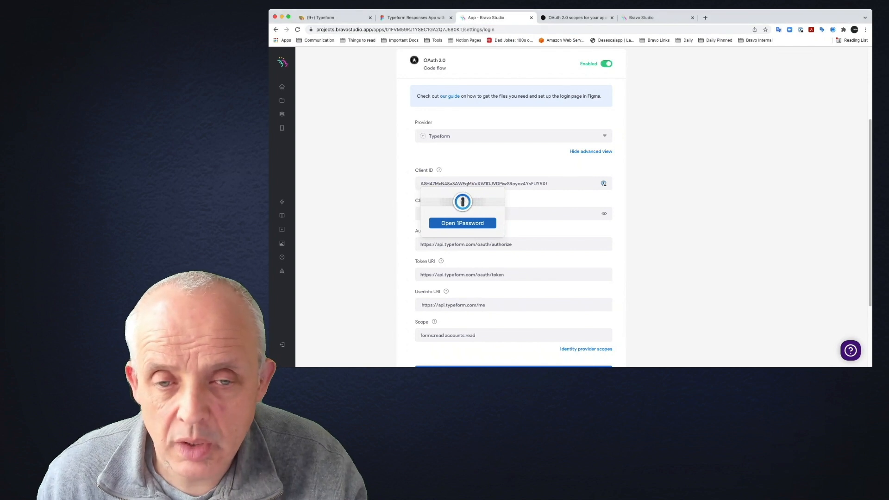
click(533, 213)
key(super+v)
click(695, 231)
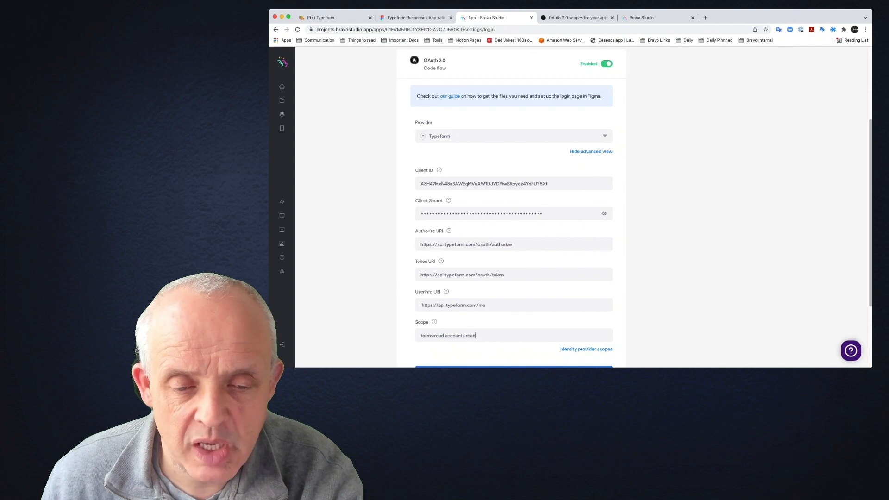
Set the OAuth scope to "forms:read accounts:read workspaces:read responses:read", save the settings and return to the app's screens.
drag(476, 335, 419, 336)
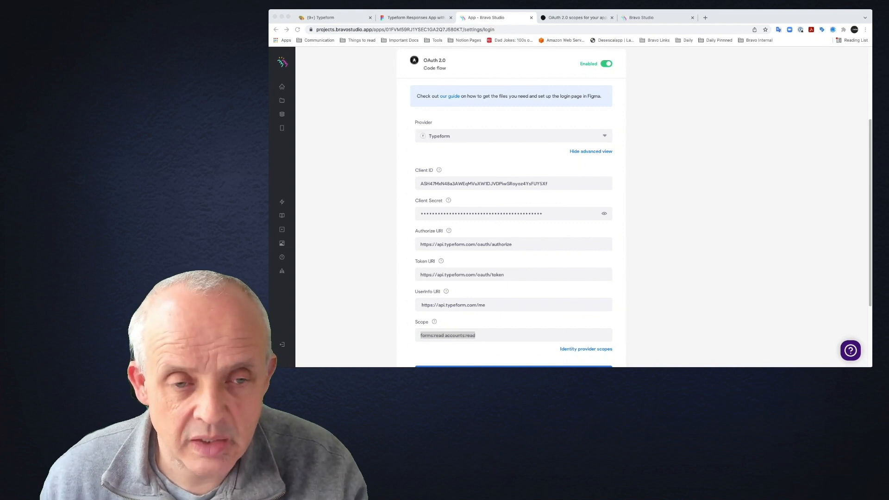
click(479, 335)
click(480, 336)
drag(477, 335, 420, 335)
text(forms:read accounts:read workspaces:read responses:read)
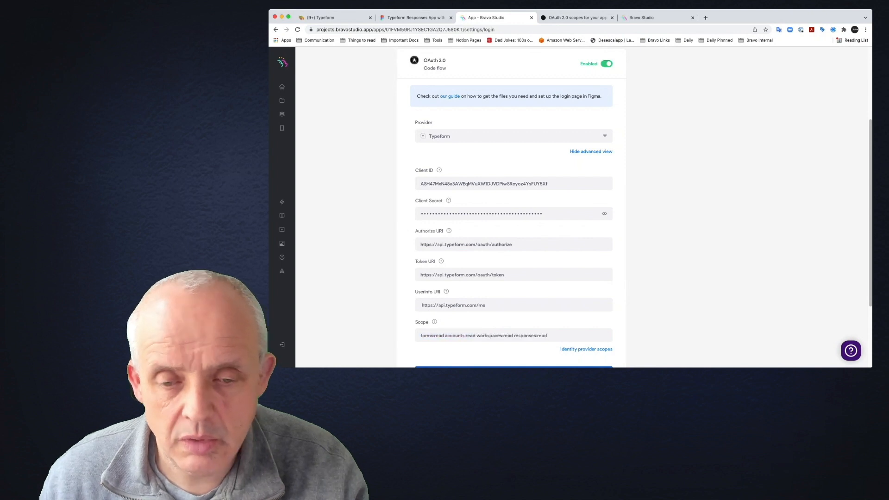
scroll(513, 208, down, 1)
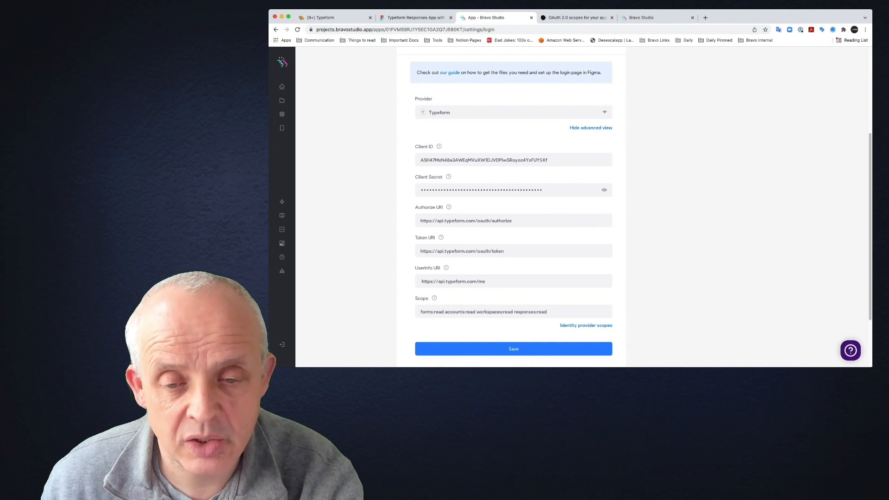
click(514, 348)
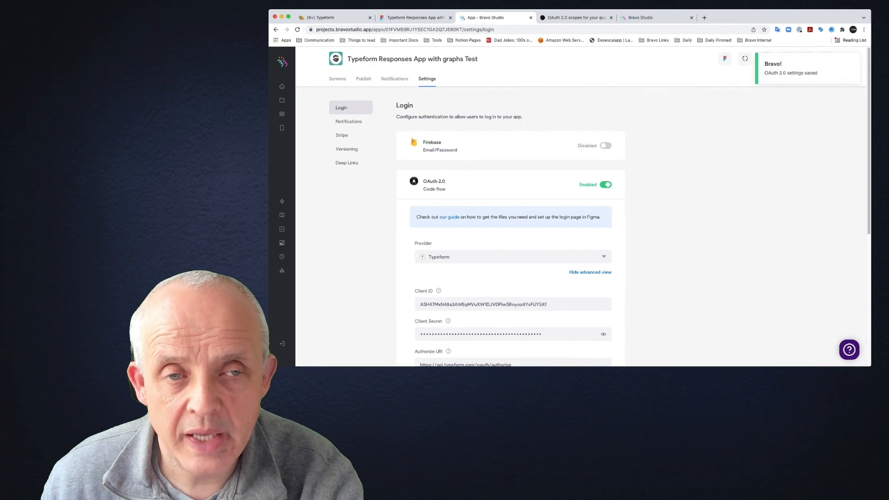
click(338, 79)
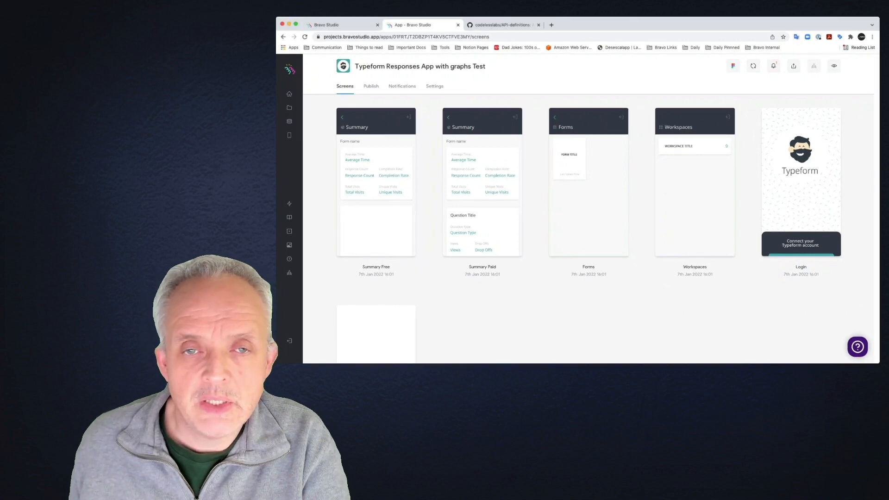
In the codelesslabs API-definitions repository on GitHub, open the raw TypeformResponsesSwagger.json from the Typeform folder and look through its definitions.
key(ctrl+Tab)
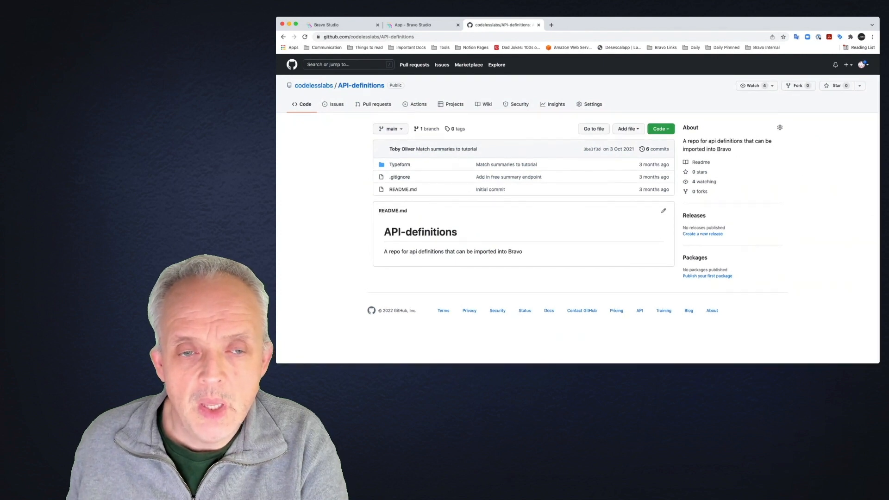
click(400, 165)
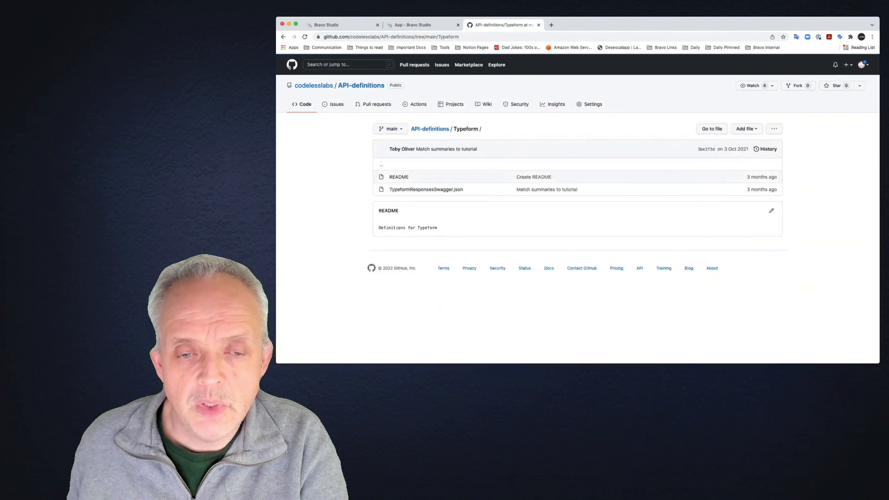
click(426, 189)
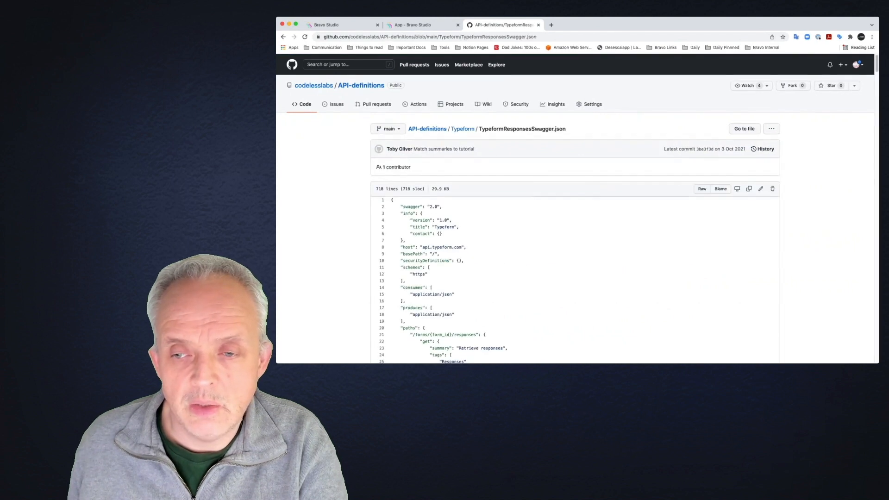
click(702, 189)
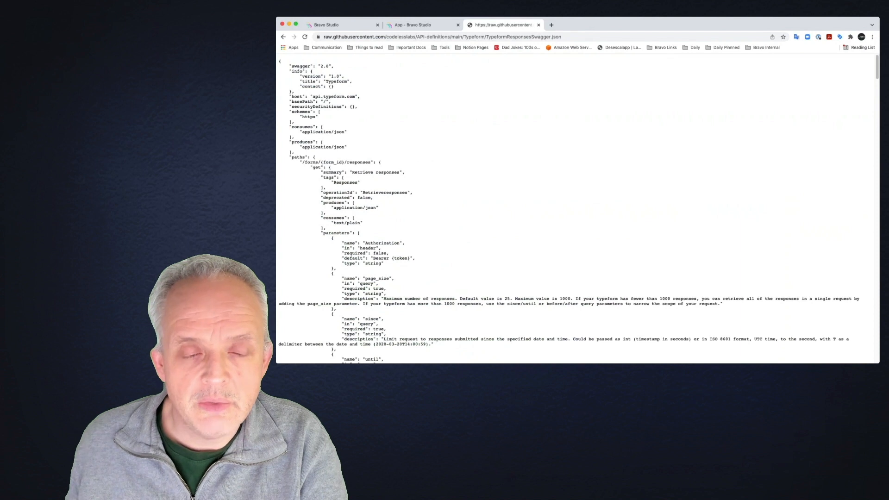
scroll(577, 209, down, 10)
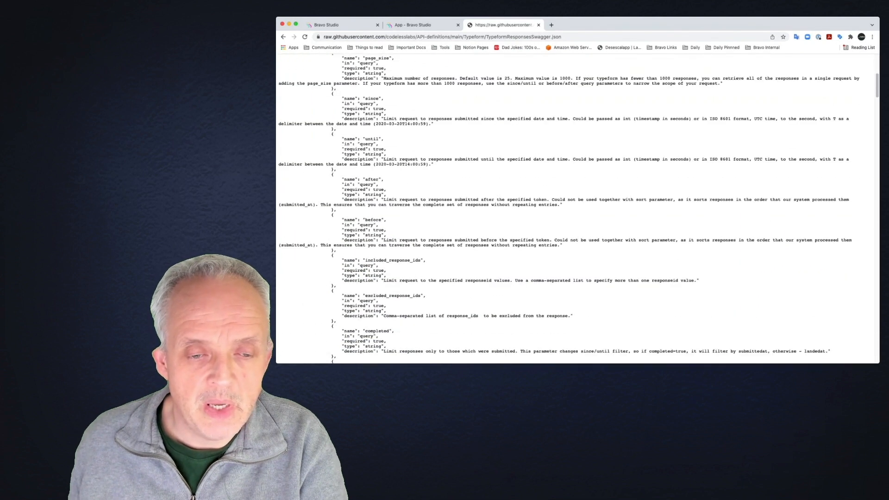
scroll(578, 208, down, 15)
scroll(578, 209, up, 20)
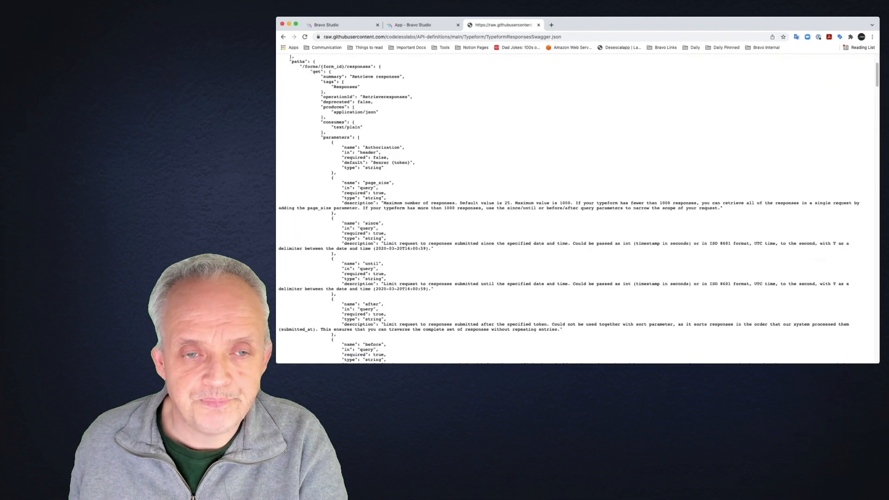
scroll(577, 209, up, 4)
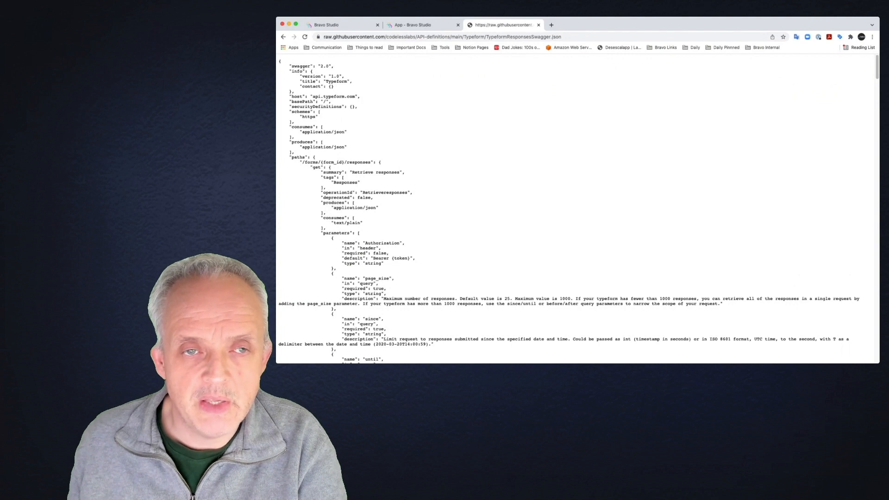
In Bravo Studio, create a new API collection named "typeform responses" by Swagger import of the Typeform definition file.
key(ctrl+shift+Tab)
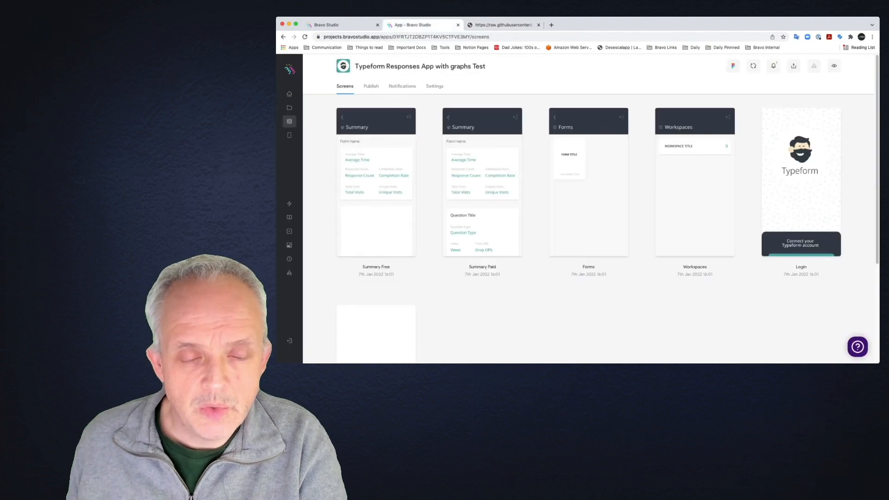
click(289, 121)
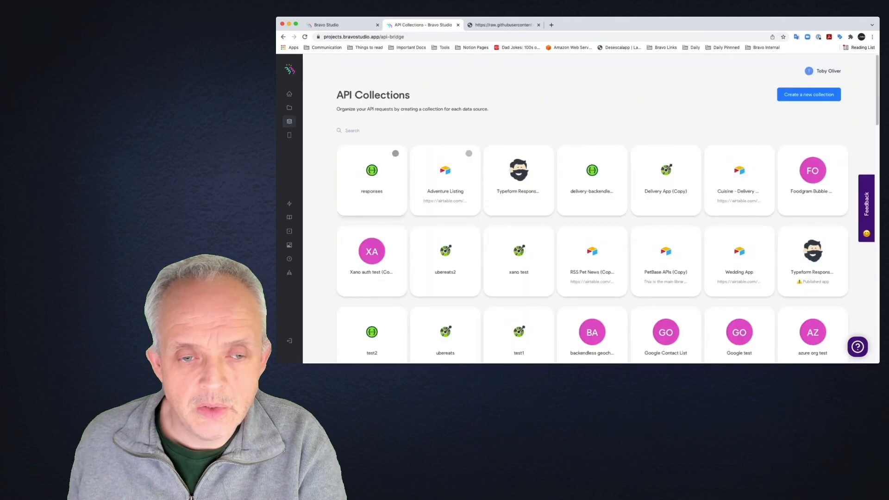
click(809, 94)
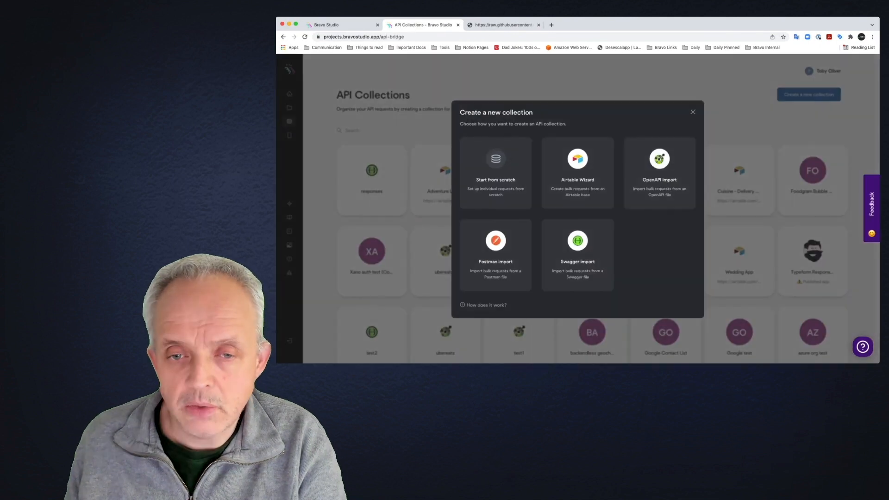
click(577, 254)
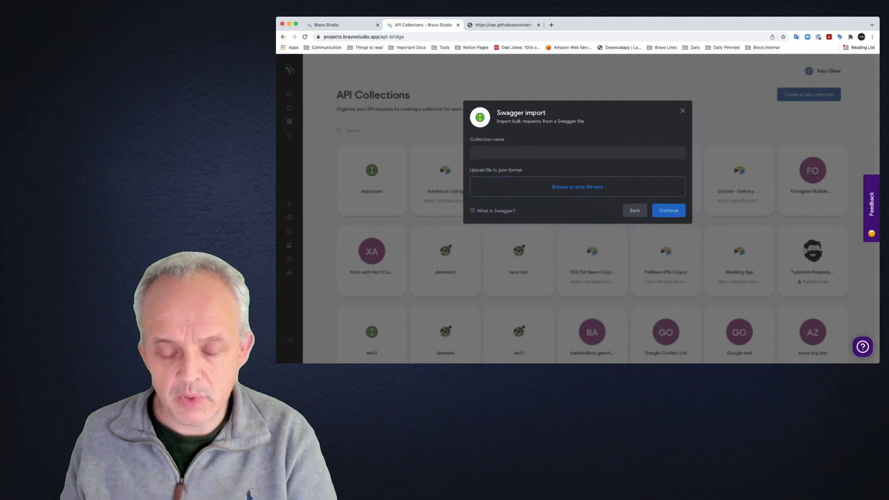
text(typeform)
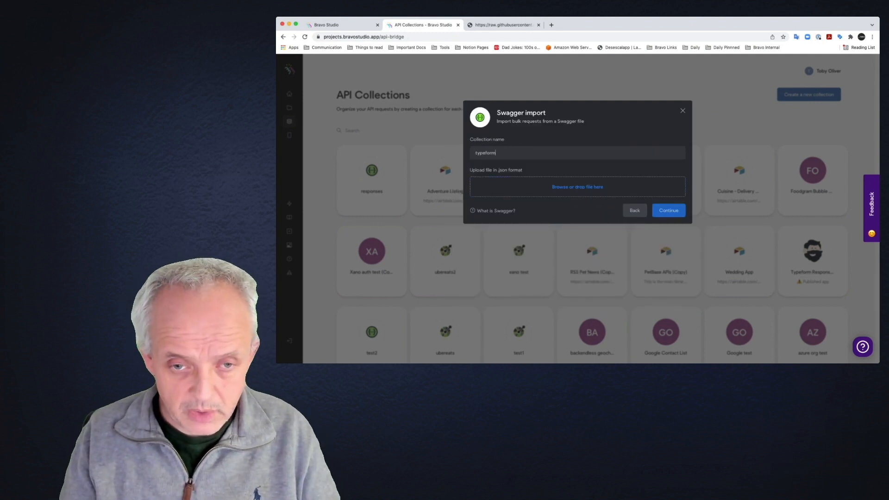
text( responses)
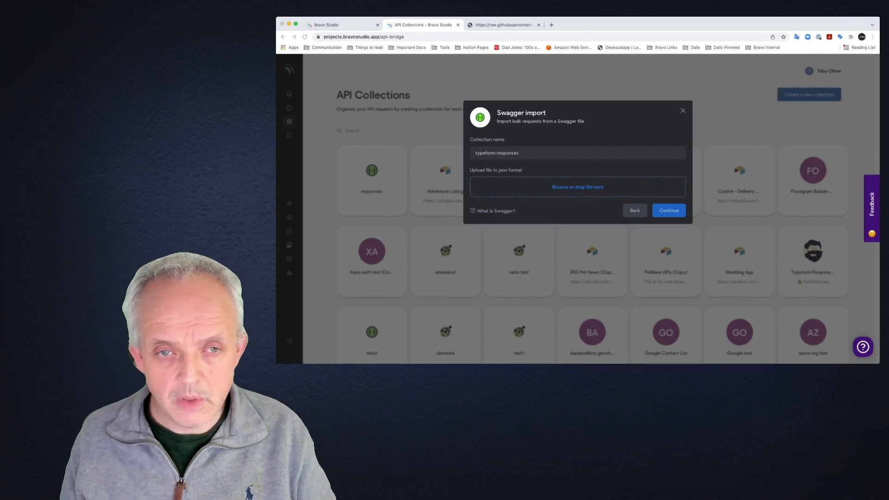
click(669, 211)
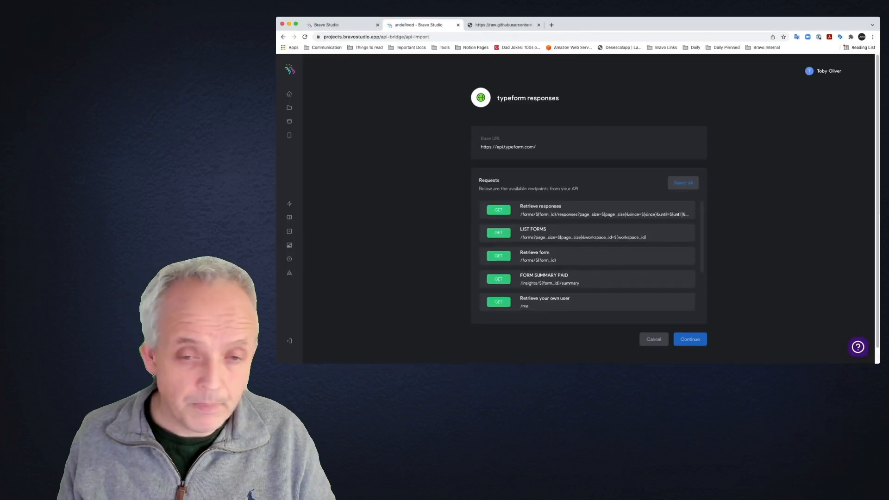
Import all available endpoints into the typeform responses collection and continue to editing the collection.
click(682, 183)
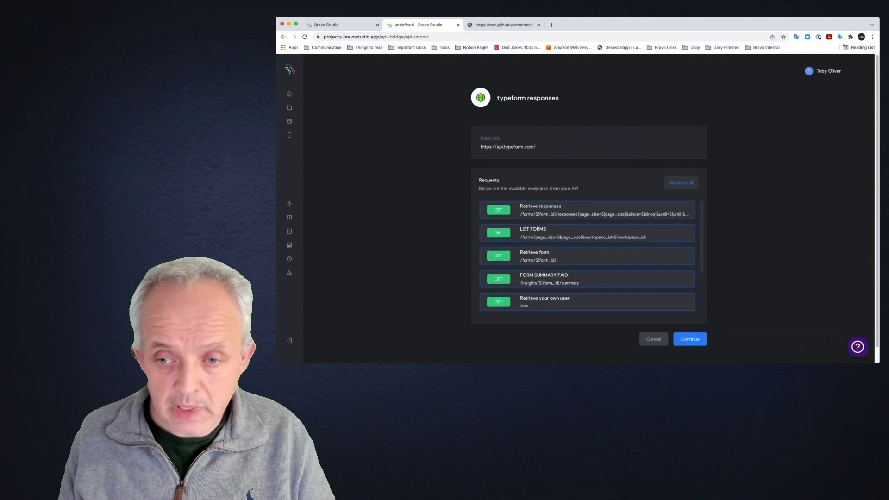
click(690, 340)
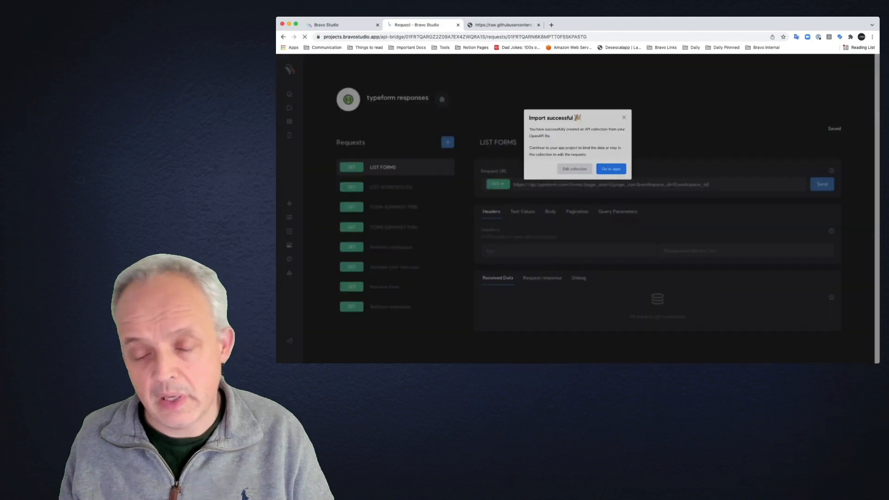
click(573, 175)
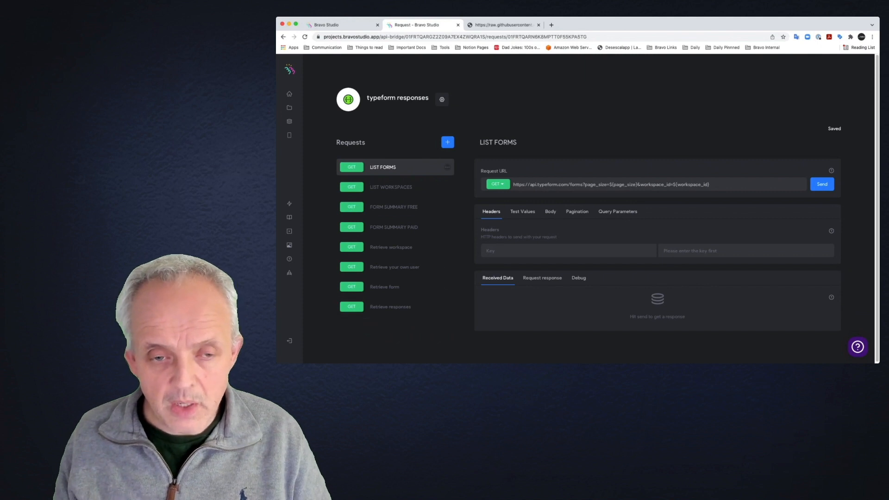
Set the collection's authentication to "Use settings from application (OAuth2)" with Typeform Responses App with graphs Test as testing app, and save.
click(442, 100)
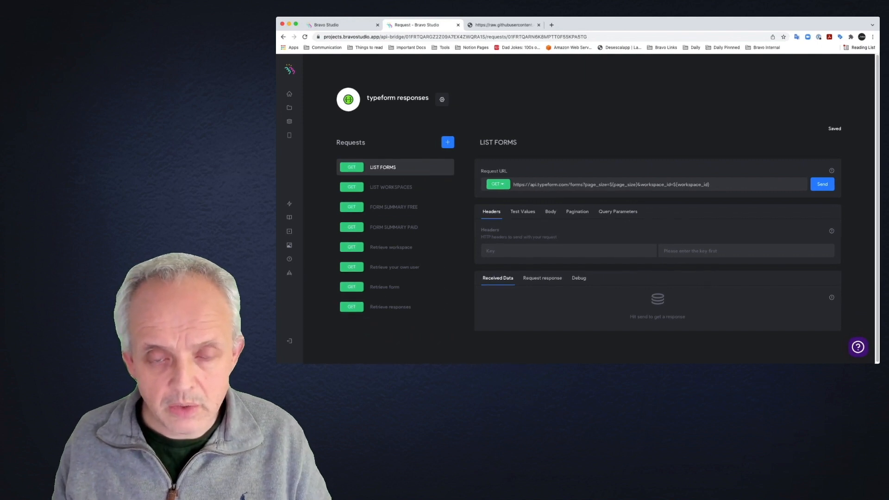
click(538, 125)
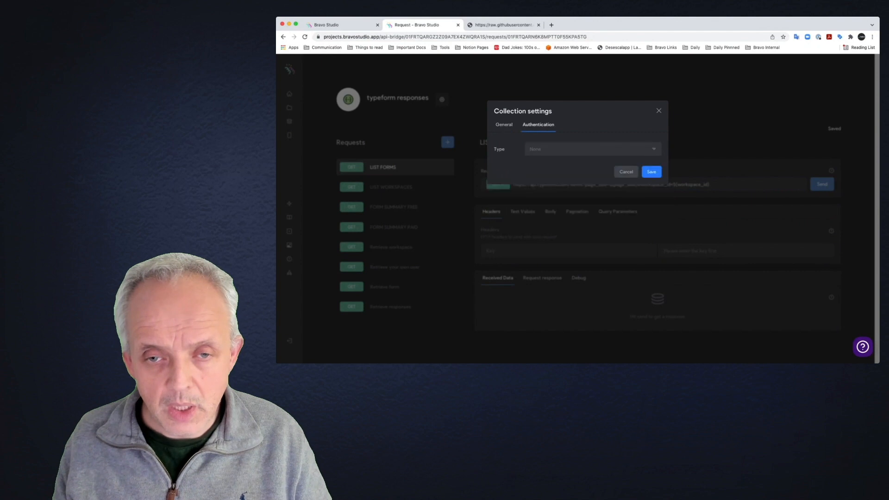
click(592, 149)
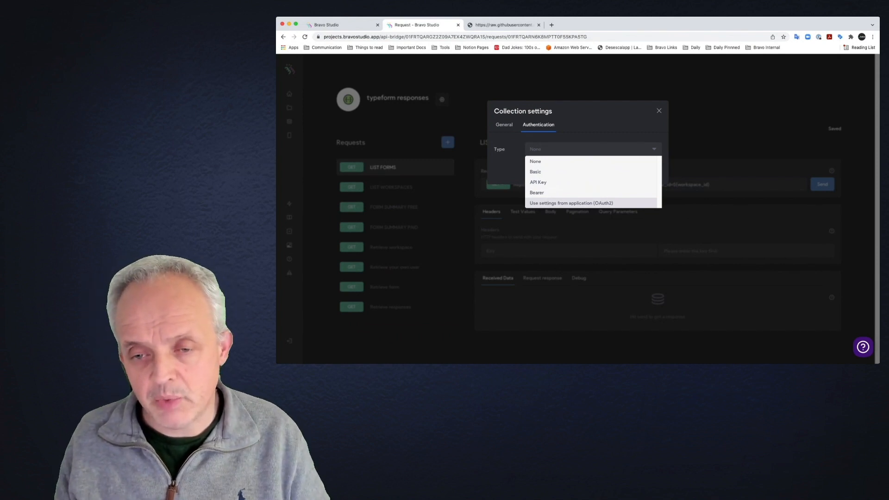
click(572, 203)
click(593, 184)
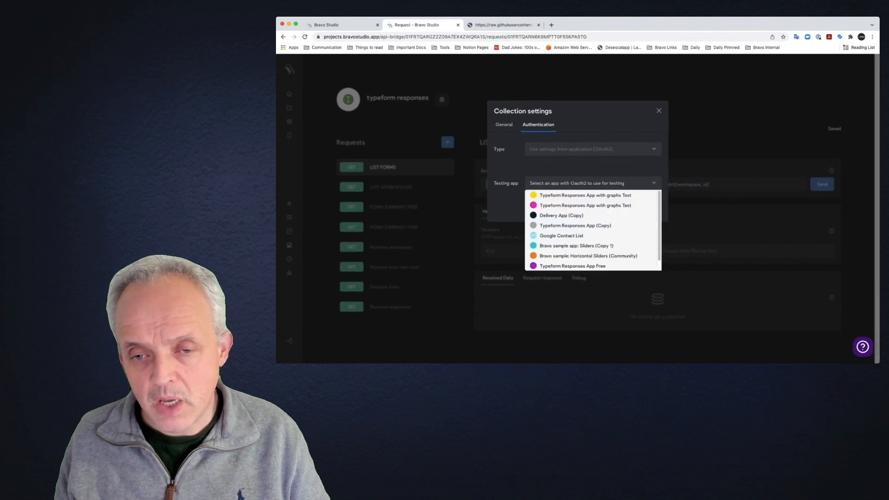
click(593, 183)
click(593, 183)
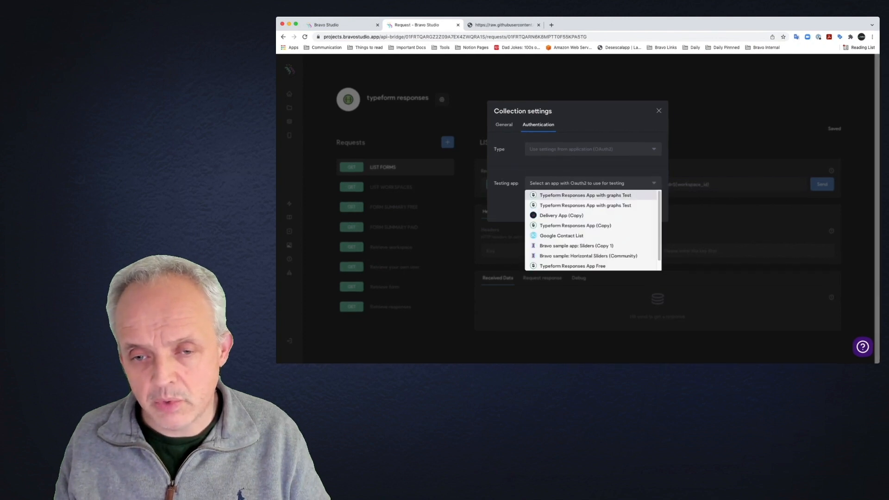
click(585, 195)
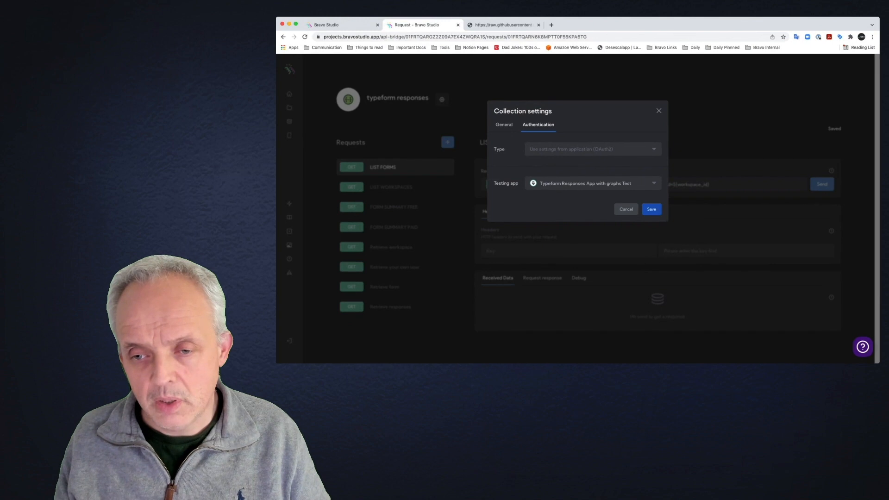
click(651, 209)
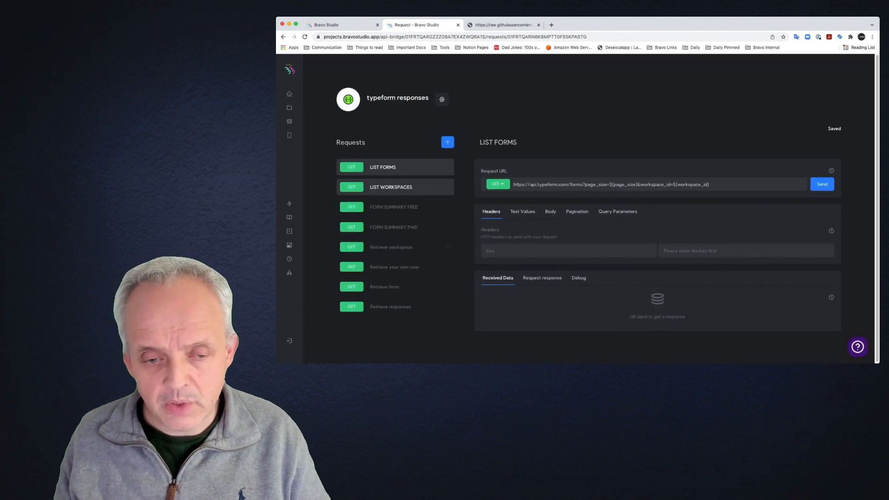
Send the "Retrieve your own user" request, logging in through OAuth 2.0 and accepting the requested access to the Typeform account.
click(395, 268)
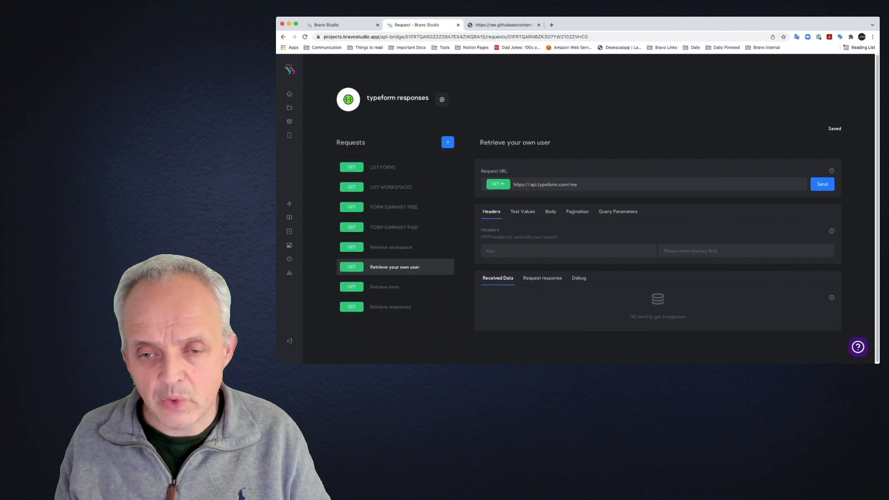
click(822, 185)
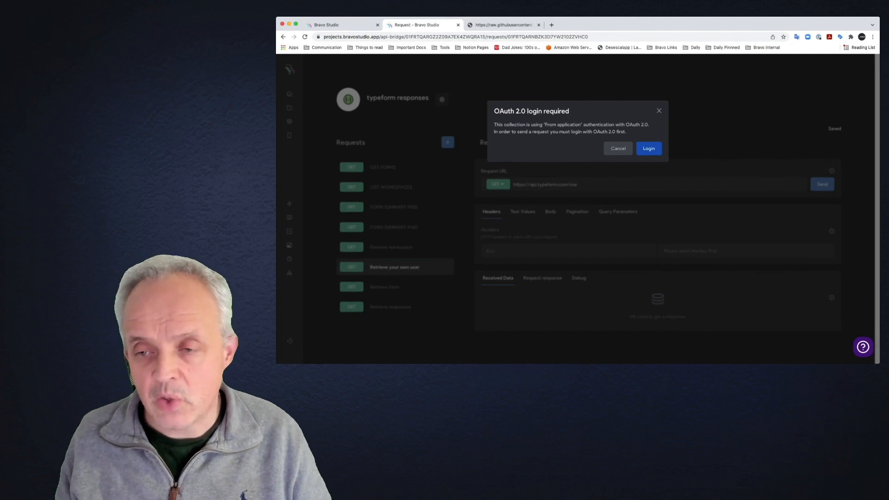
click(649, 149)
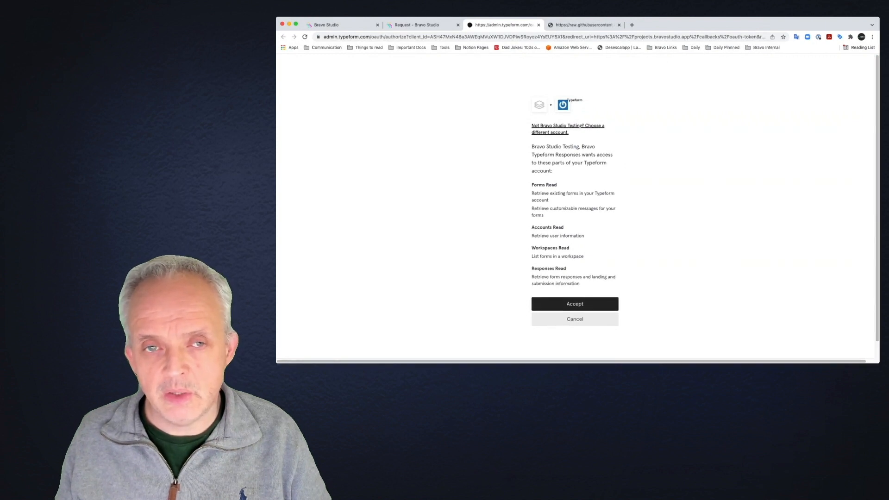
click(574, 304)
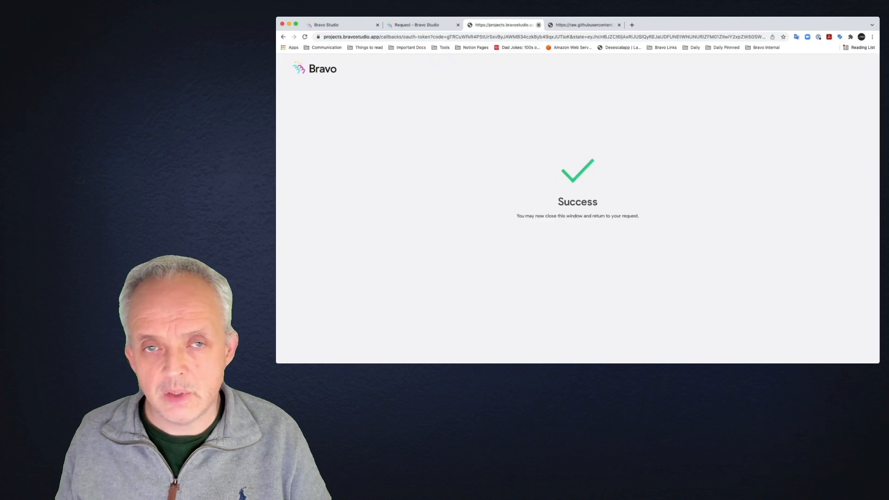
click(538, 25)
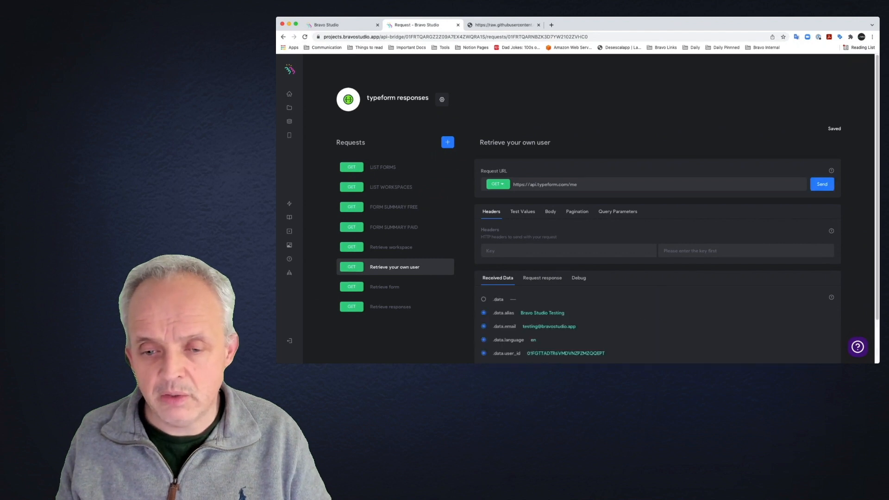
scroll(588, 209, down, 2)
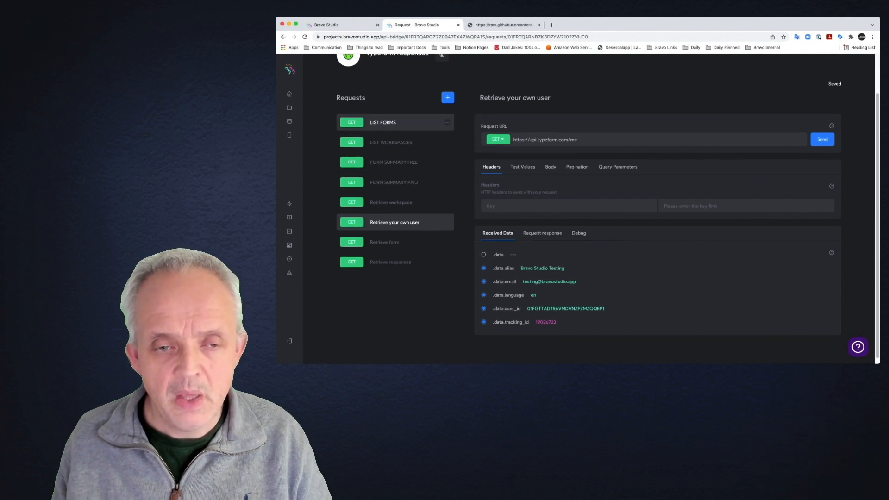
Set page_size to 200 in the LIST WORKSPACES request URL and send the request.
click(393, 142)
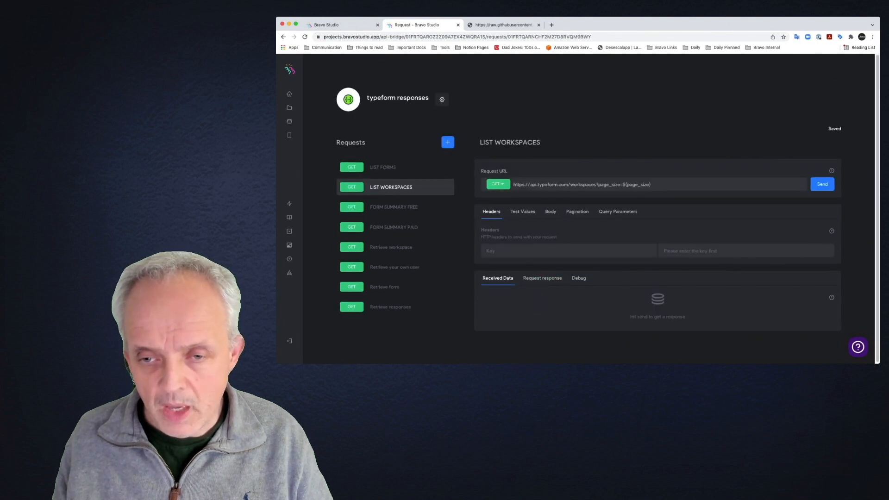
drag(623, 184, 649, 185)
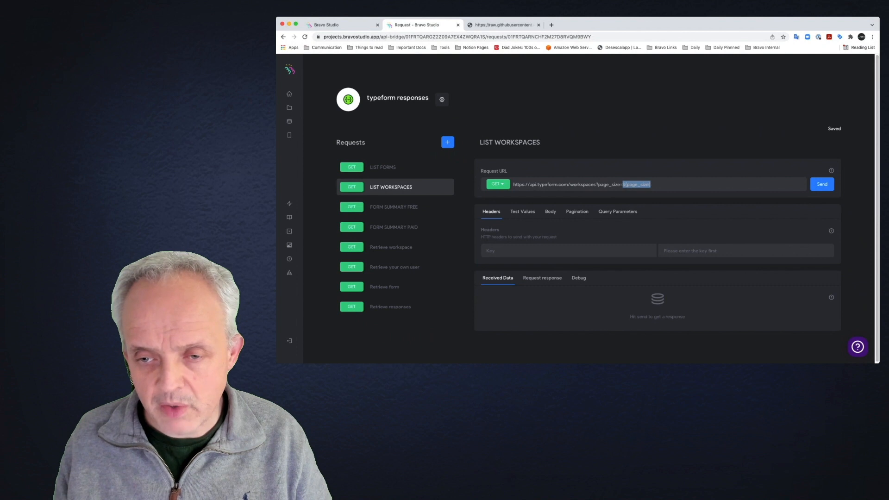
text(200)
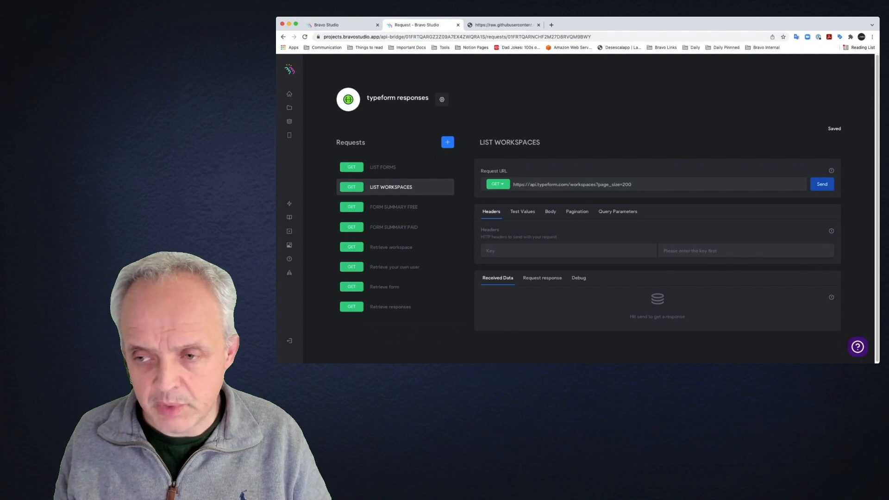
scroll(583, 208, down, 3)
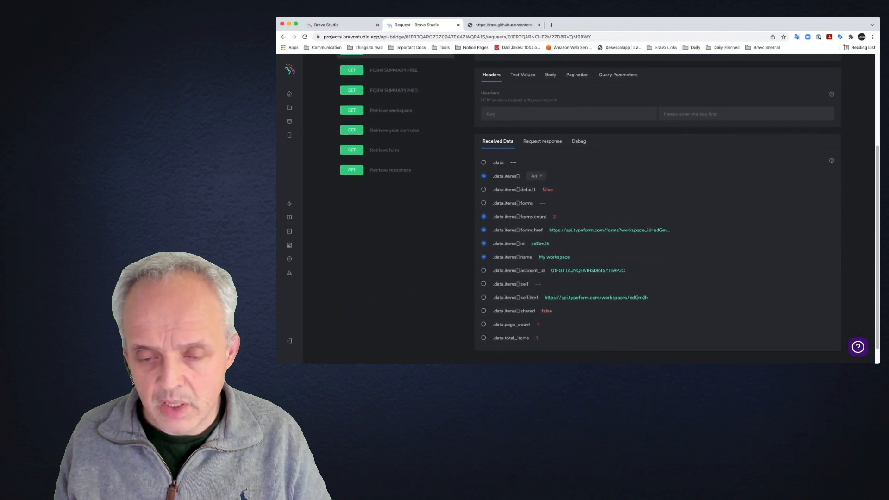
Keep All selected for the returned workspace items and copy the id of "My workspace" from the received data.
click(537, 176)
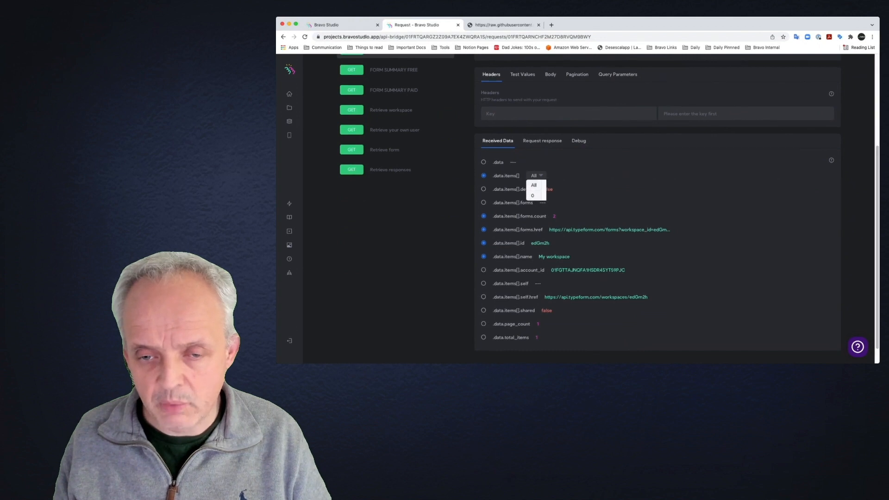
click(534, 186)
scroll(583, 208, down, 1)
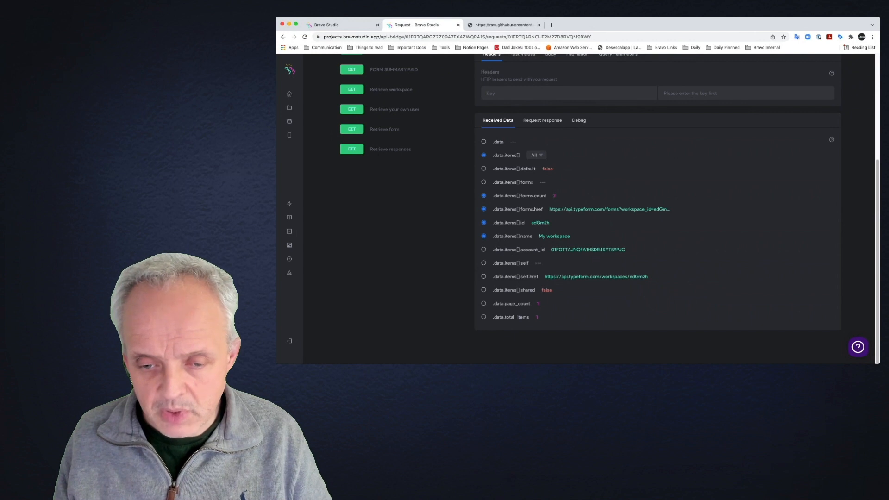
double_click(540, 223)
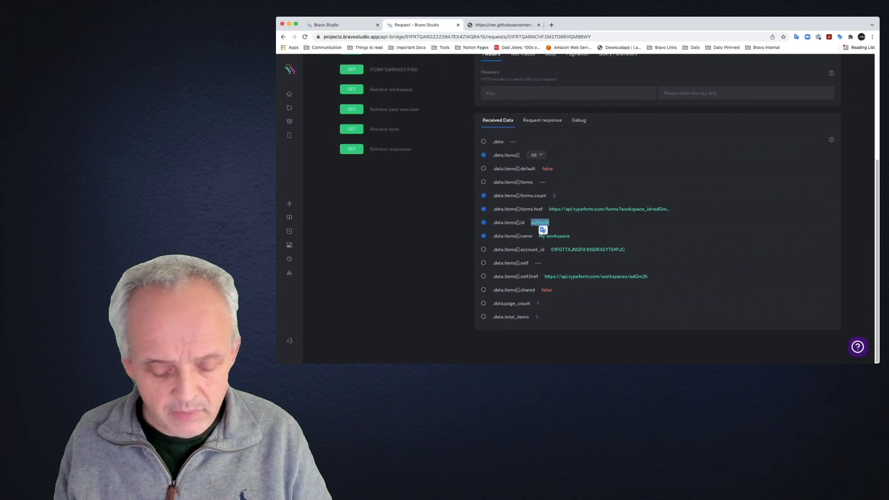
scroll(540, 223, up, 5)
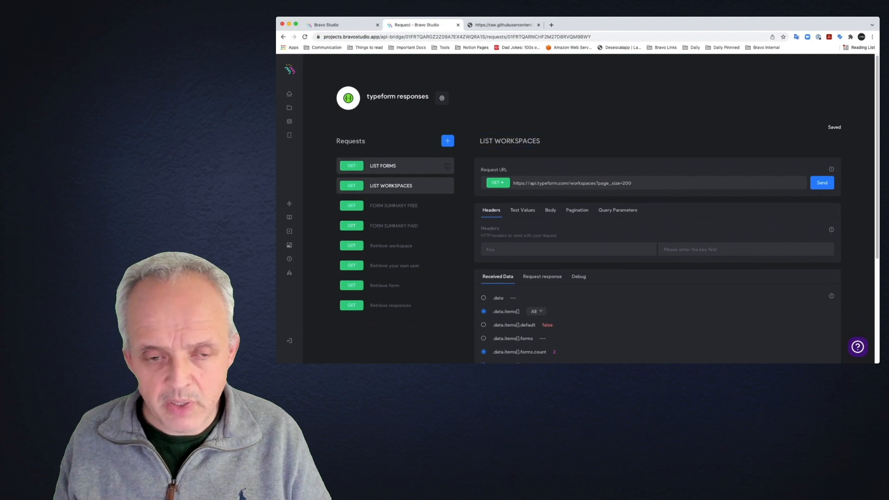
Set page_size to 200 in the LIST FORMS request URL and remove page_size from its test values.
click(388, 166)
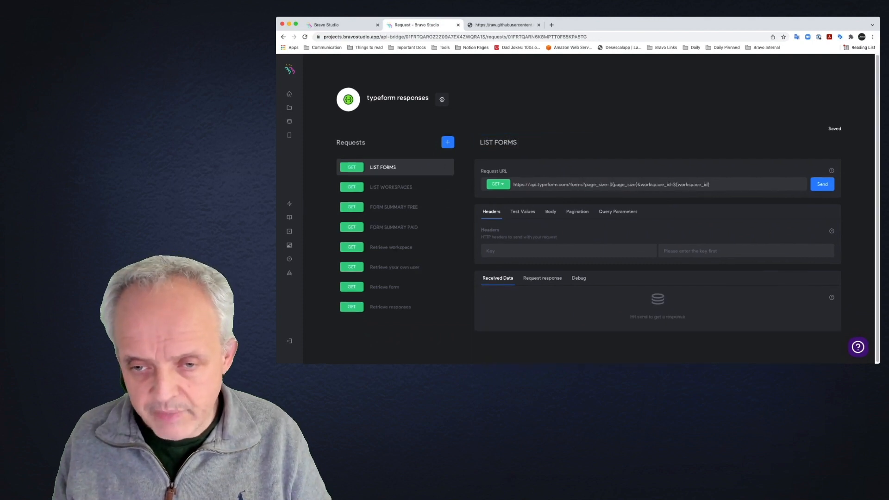
drag(636, 184, 609, 185)
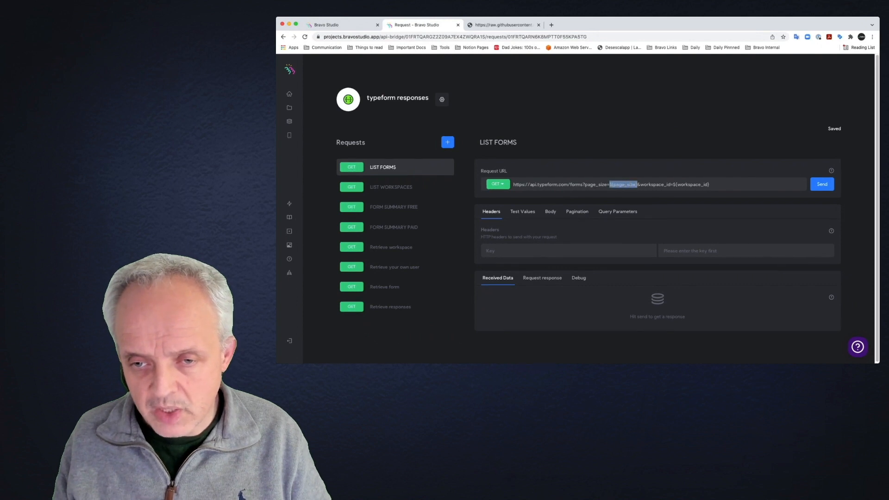
text(200)
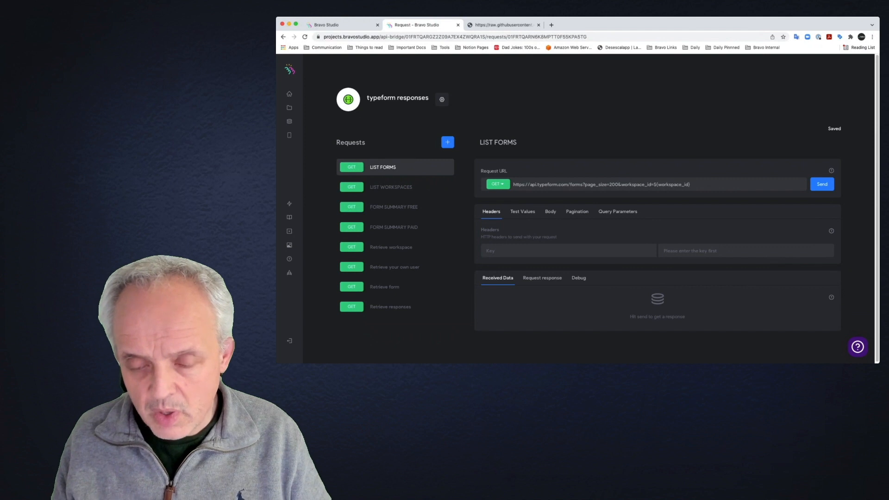
click(523, 211)
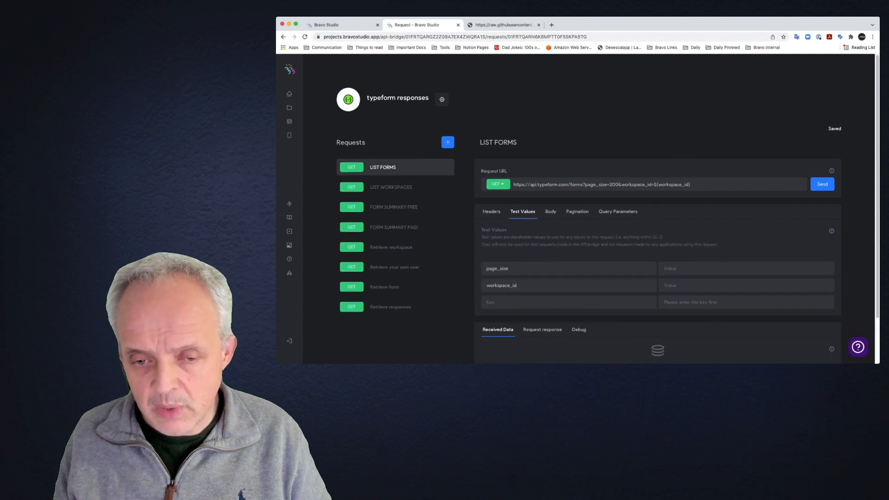
click(686, 269)
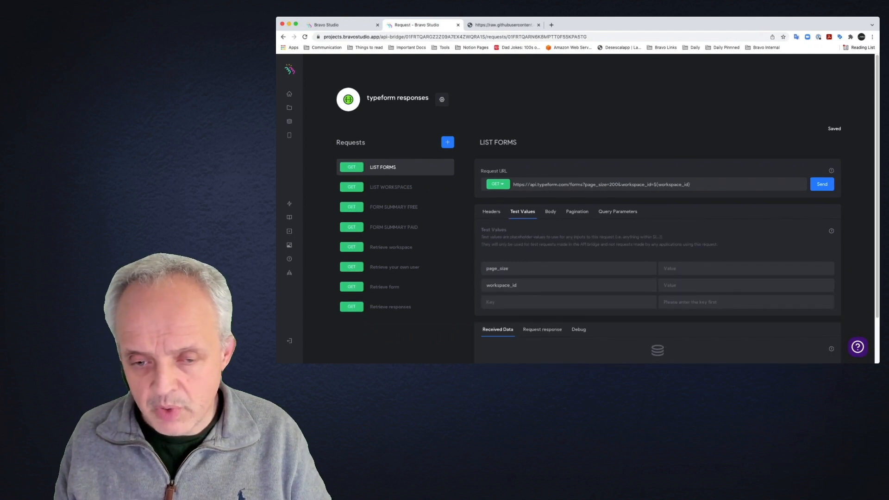
double_click(497, 268)
key(BackSpace)
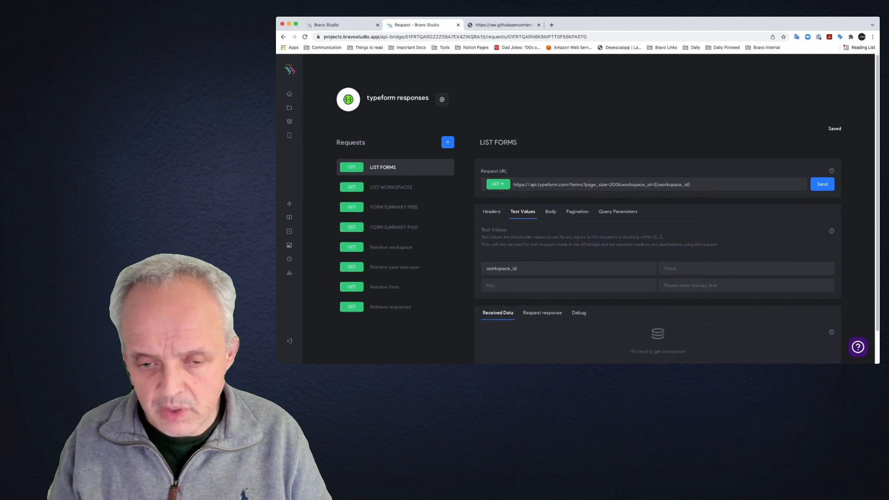
Set the workspace_id test value to edGm2h and send the LIST FORMS request.
text(edGm2H)
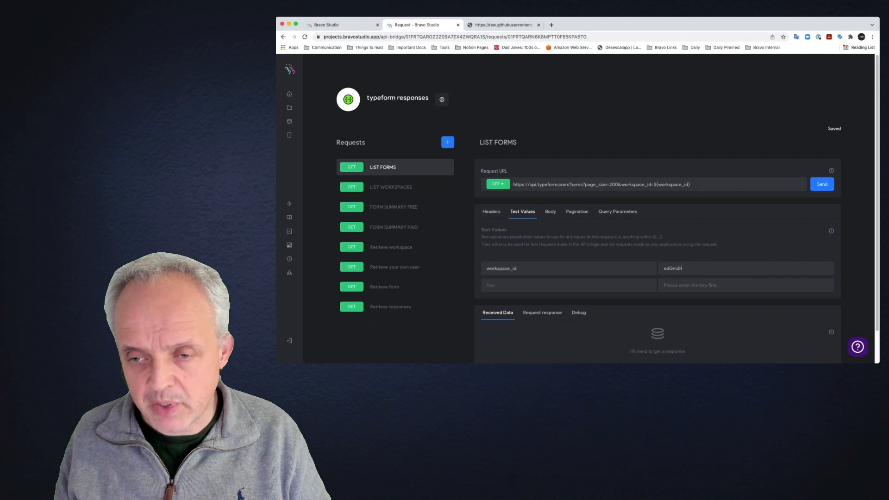
click(822, 184)
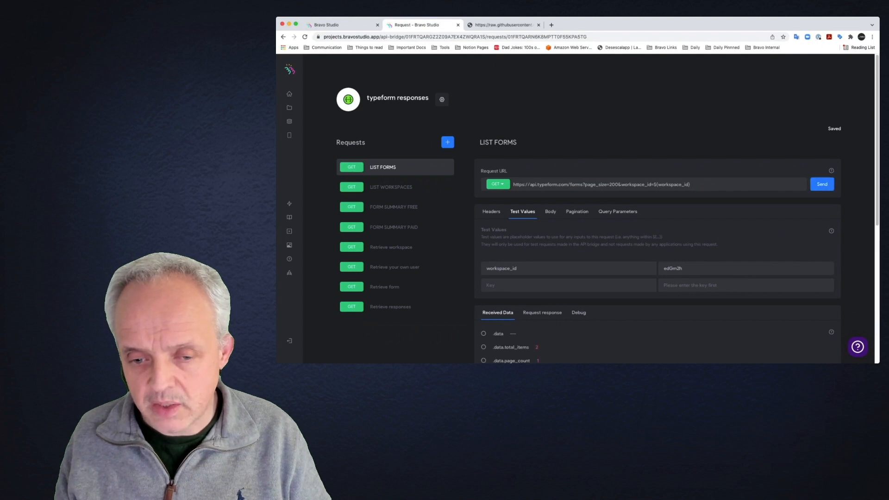
scroll(579, 208, down, 3)
scroll(657, 208, down, 1)
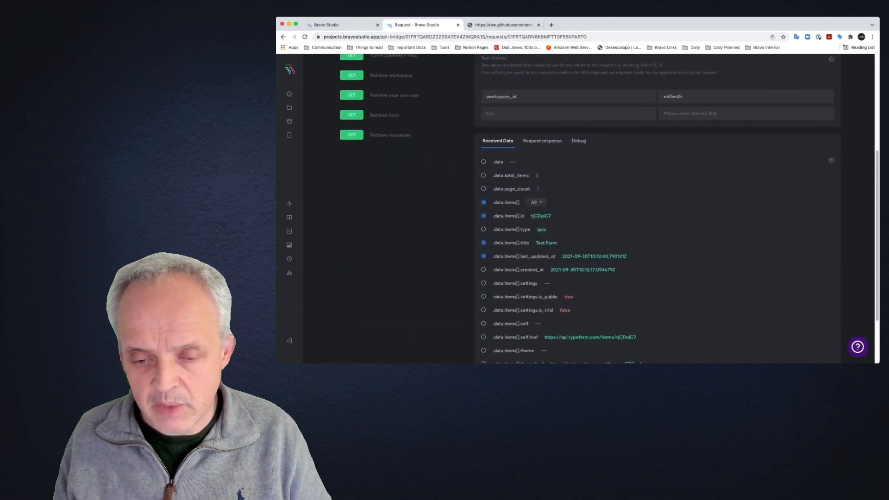
scroll(657, 208, down, 1)
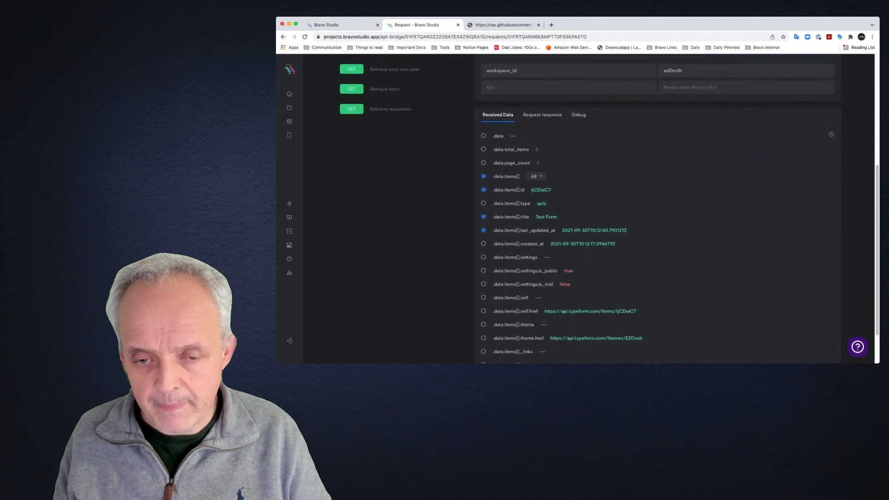
Check the item choices for the returned forms and copy the id of "Test Form" from the received data.
click(536, 149)
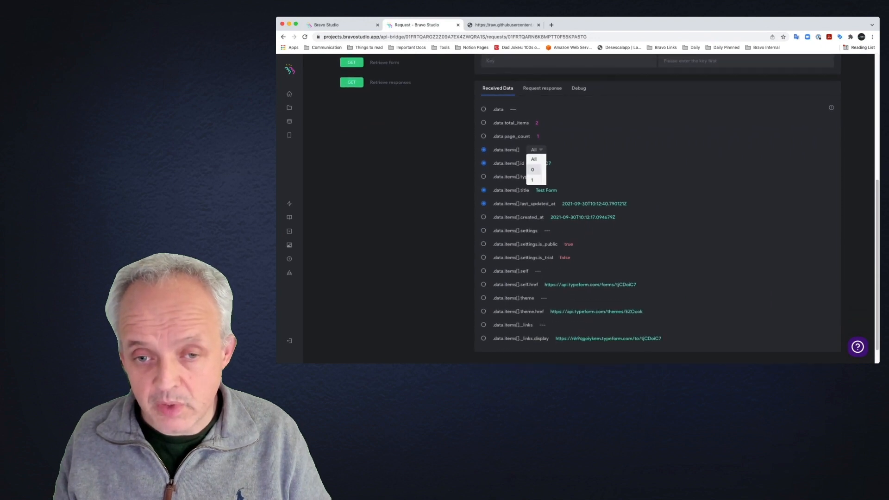
click(536, 149)
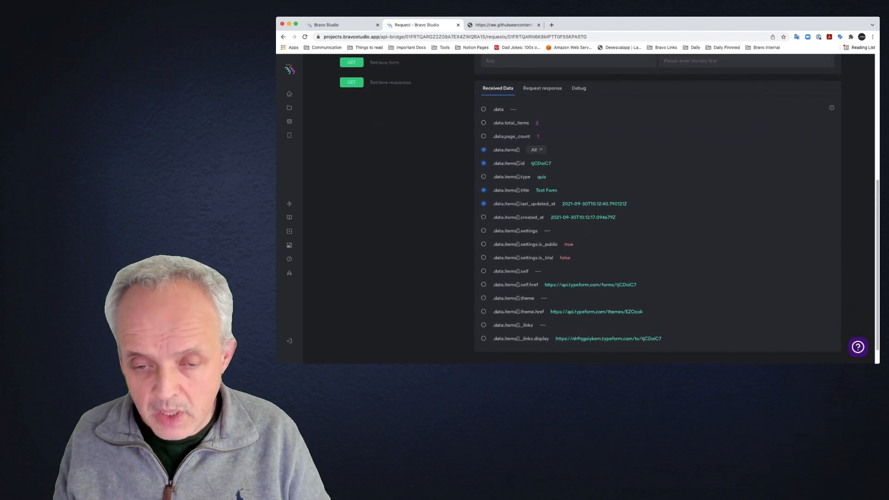
double_click(541, 163)
key(super+c)
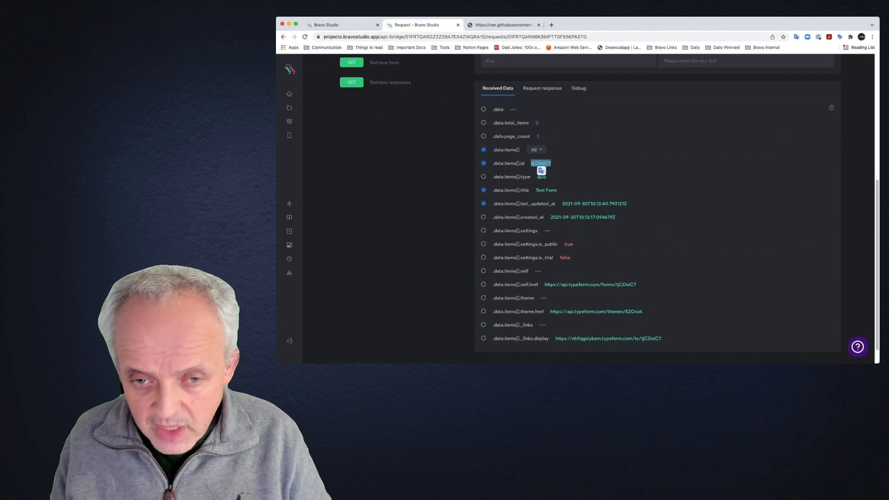
scroll(540, 167, up, 1)
scroll(541, 186, up, 5)
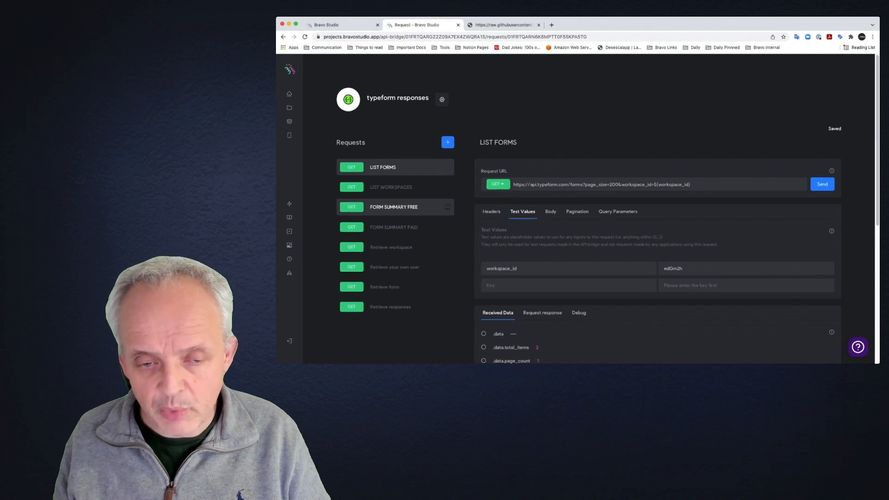
click(398, 207)
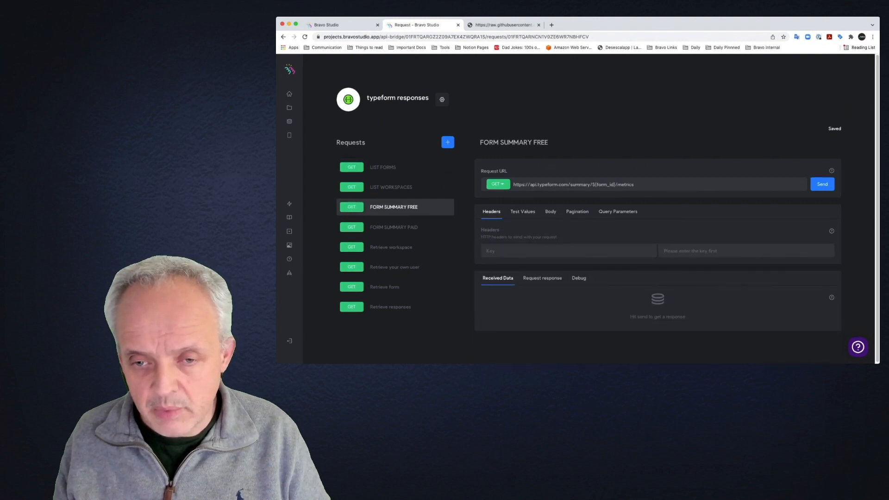
click(523, 212)
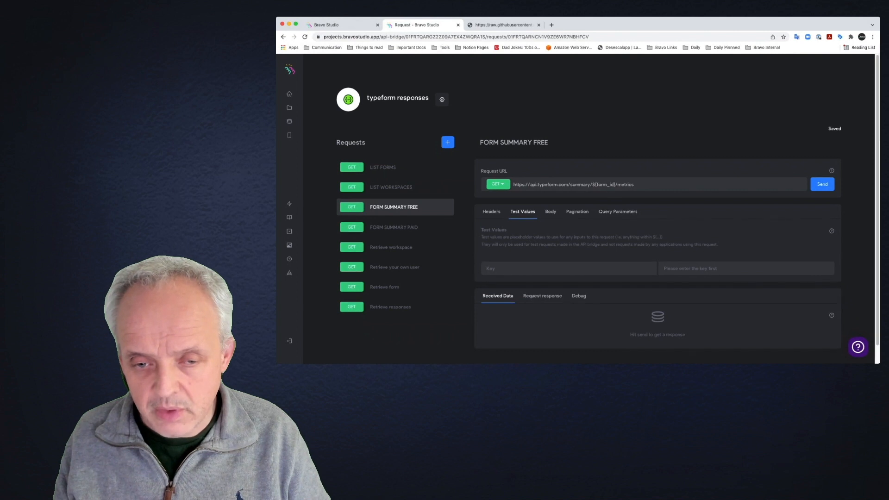
click(505, 269)
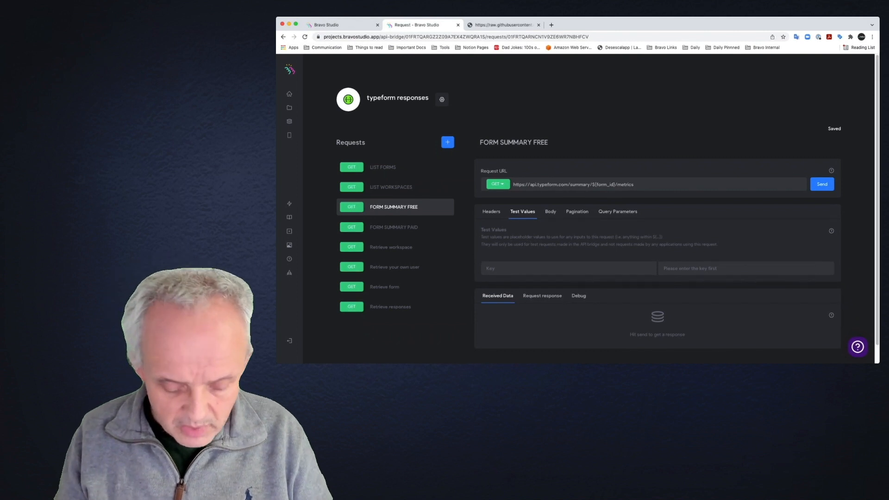
scroll(588, 209, down, 1)
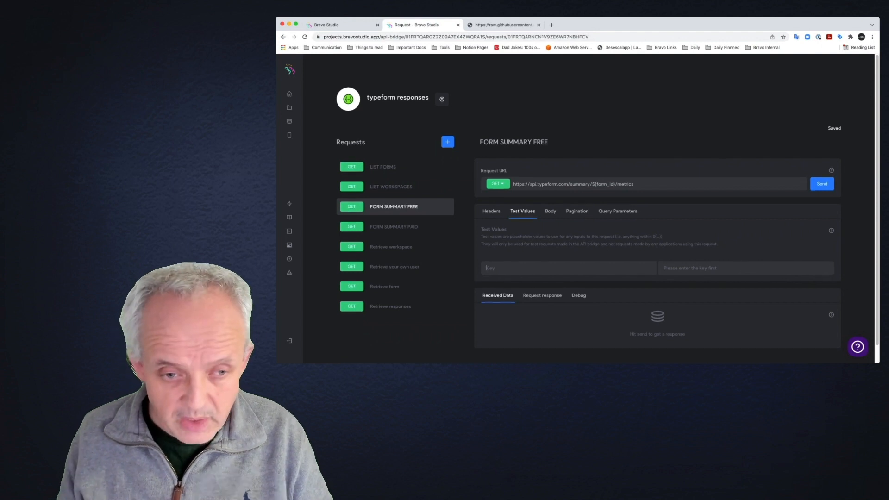
click(398, 185)
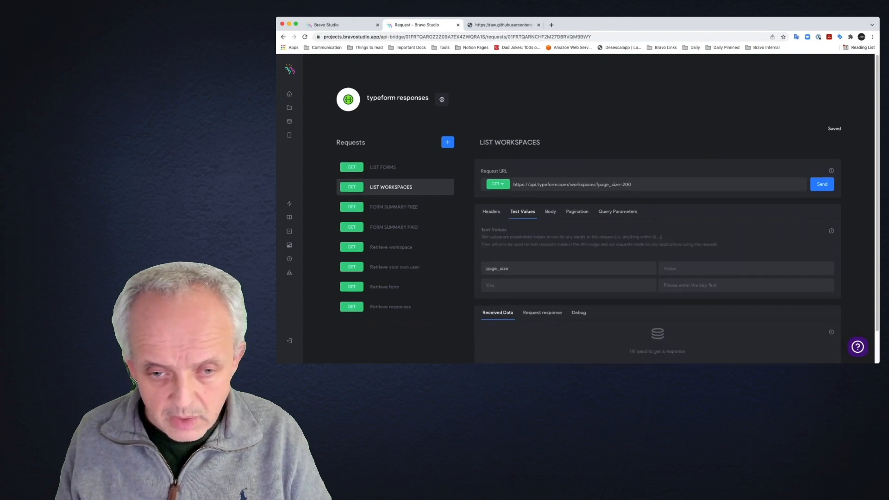
click(398, 206)
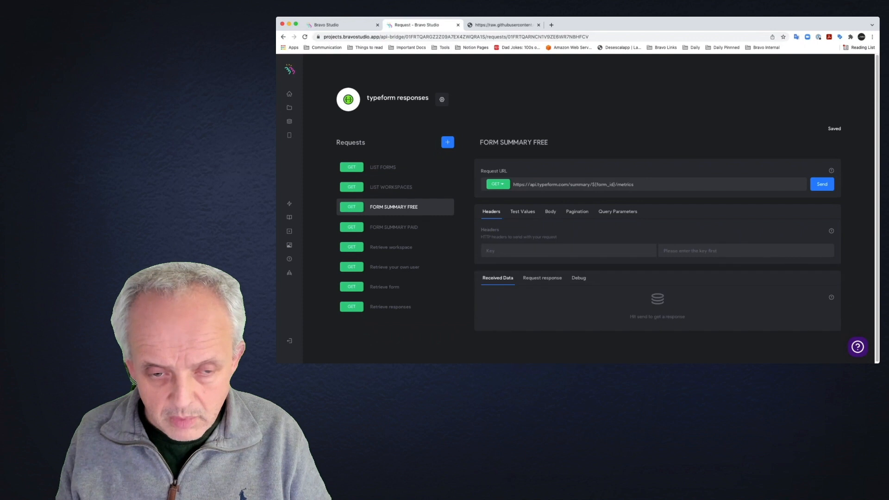
click(398, 227)
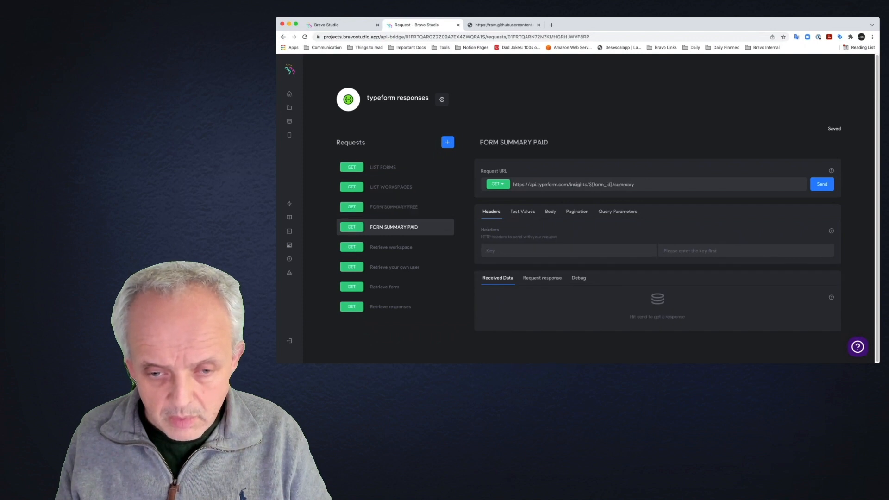
Add a form_id test value of tjCDoiC7 to the FORM SUMMARY FREE request.
click(398, 207)
click(523, 211)
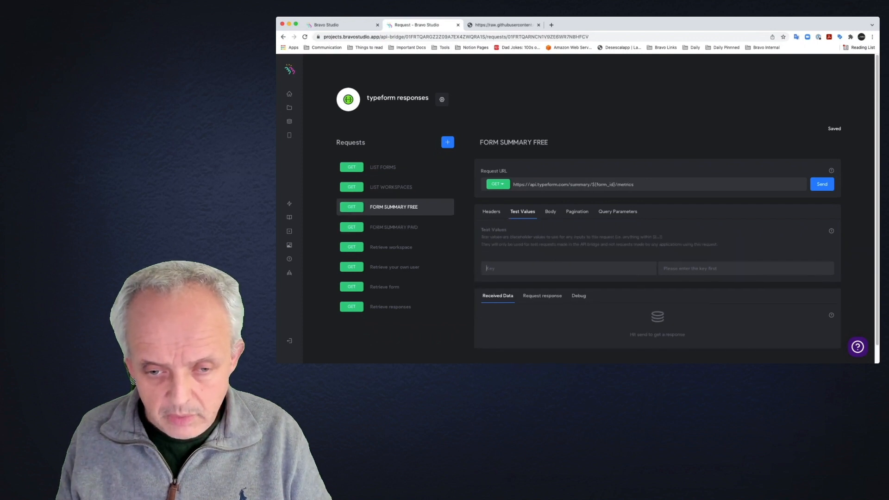
text(form_)
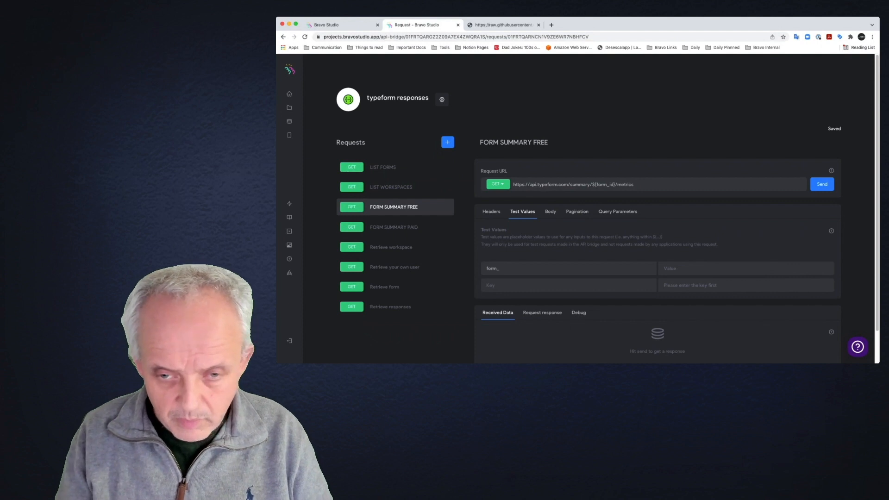
text(id)
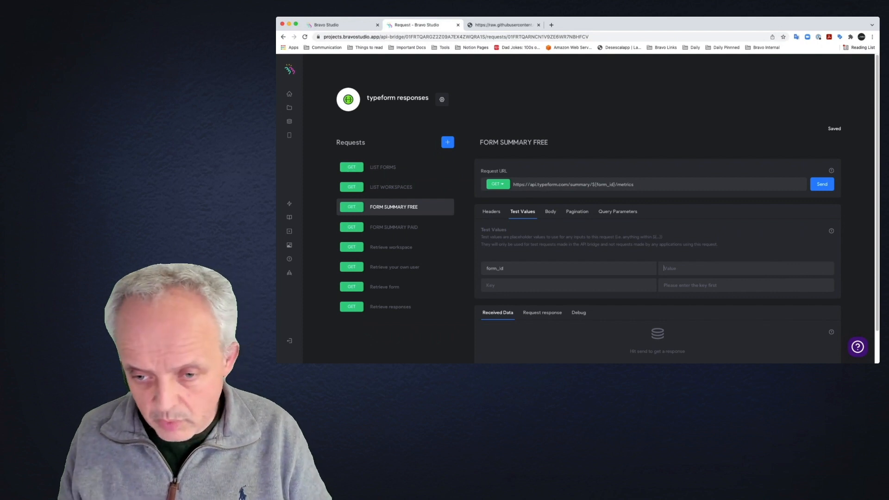
key(super+v)
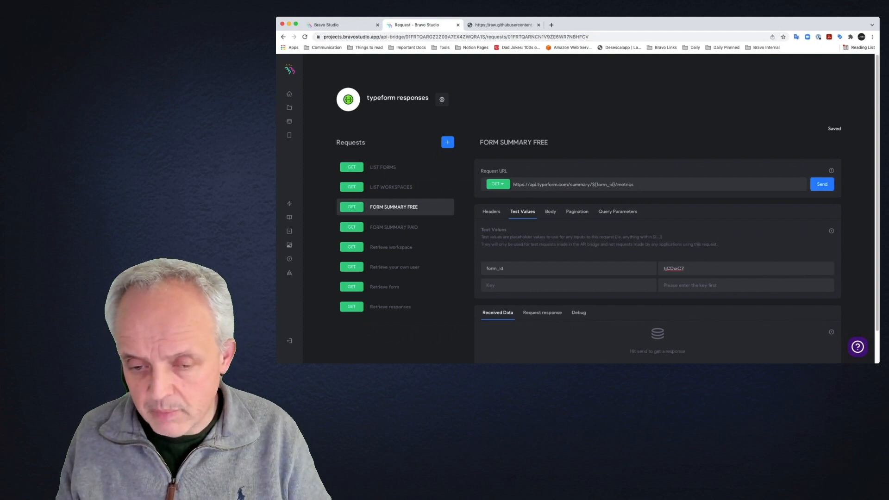
Send the FORM SUMMARY FREE request and review the platform and summary metrics in the received data.
click(822, 184)
scroll(658, 209, down, 5)
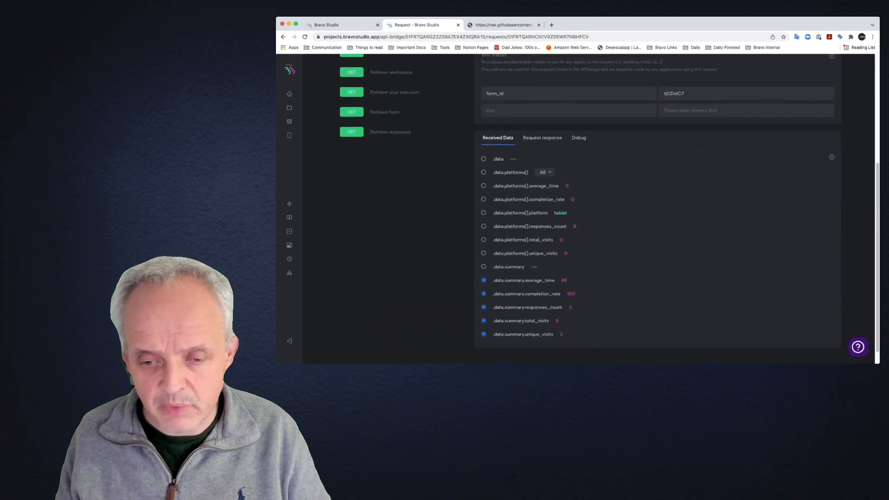
scroll(398, 118, up, 4)
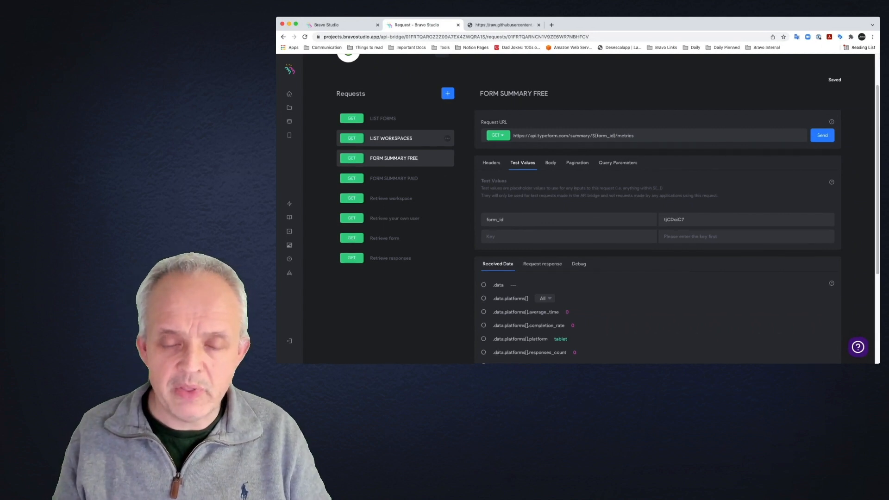
Send the LIST WORKSPACES request and examine which workspace fields are selected in the received data.
click(398, 138)
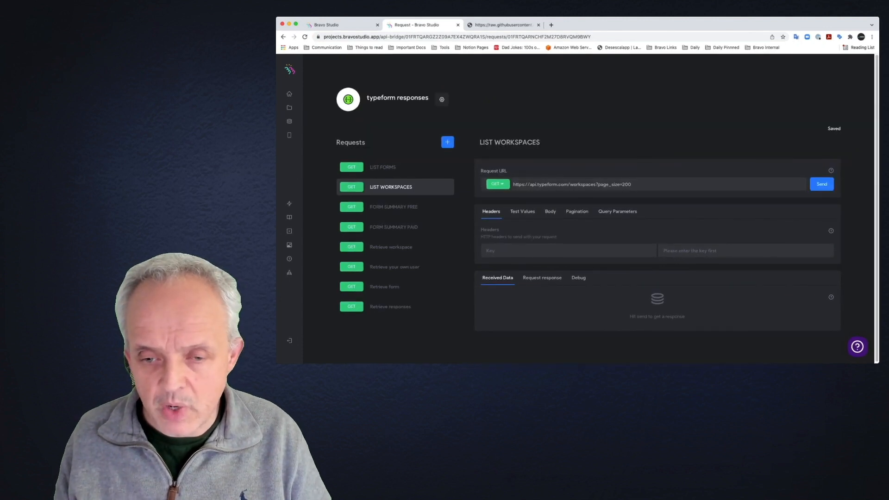
click(822, 183)
scroll(822, 184, down, 4)
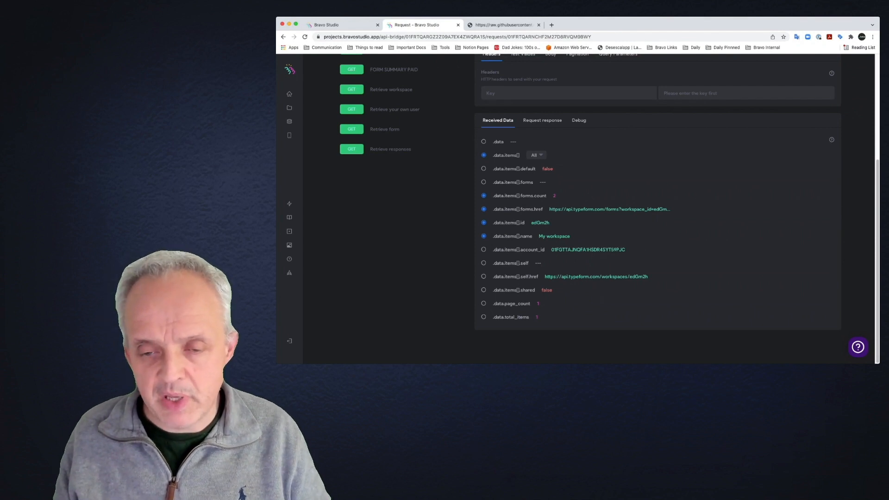
scroll(416, 118, up, 3)
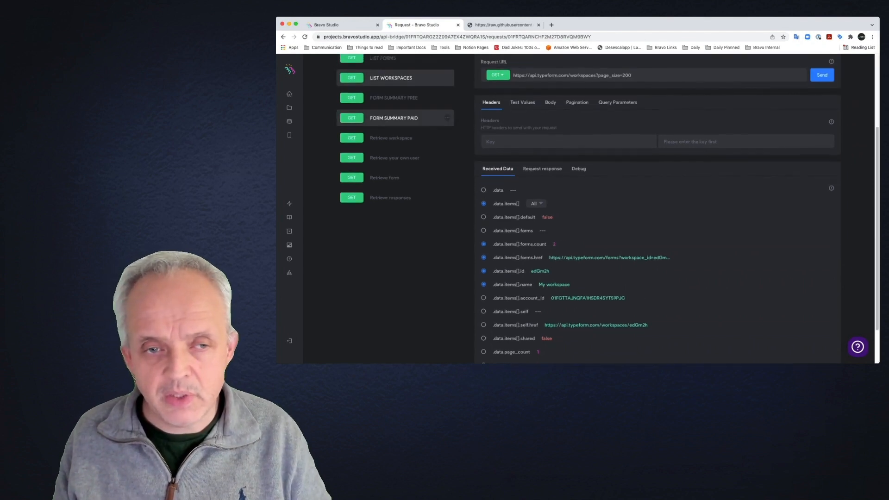
scroll(407, 118, up, 4)
click(399, 131)
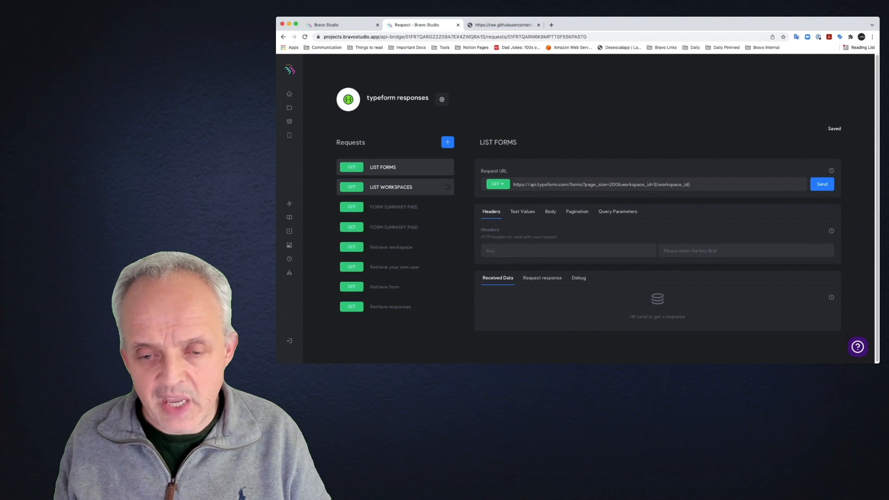
Send the LIST WORKSPACES request again and rename its .data.items[].id response field to workspace_id.
click(391, 187)
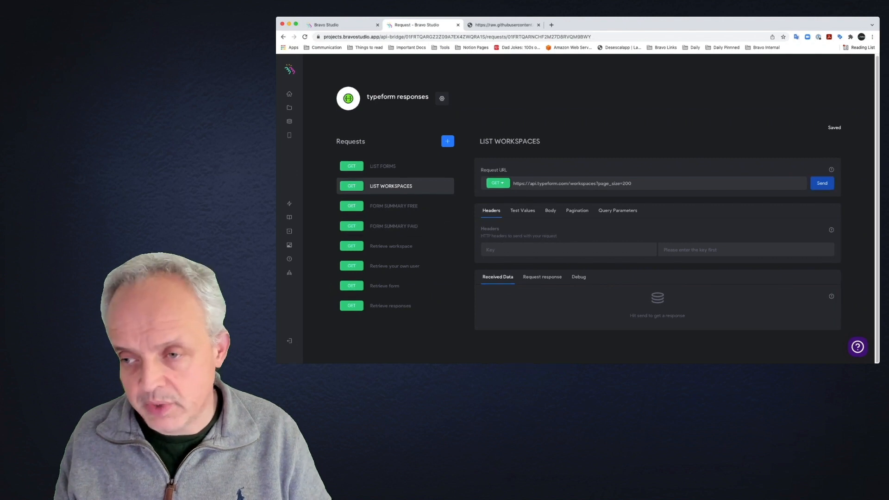
click(821, 183)
scroll(657, 250, down, 3)
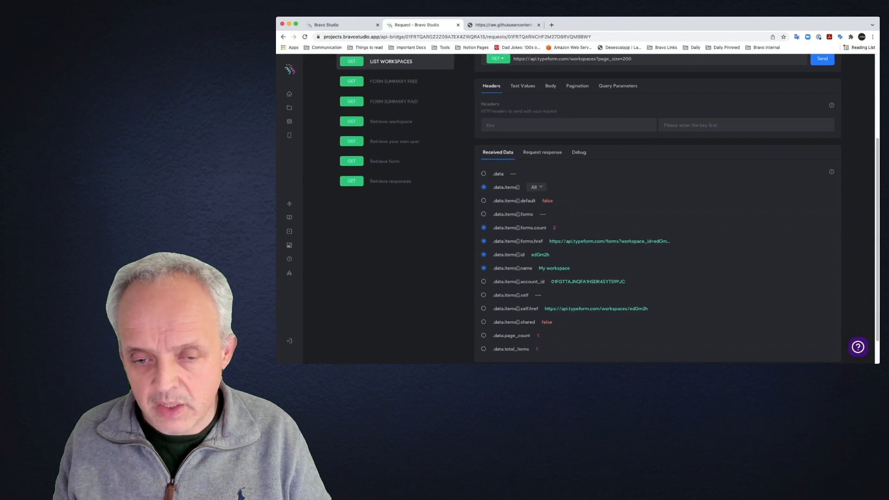
scroll(657, 209, down, 1)
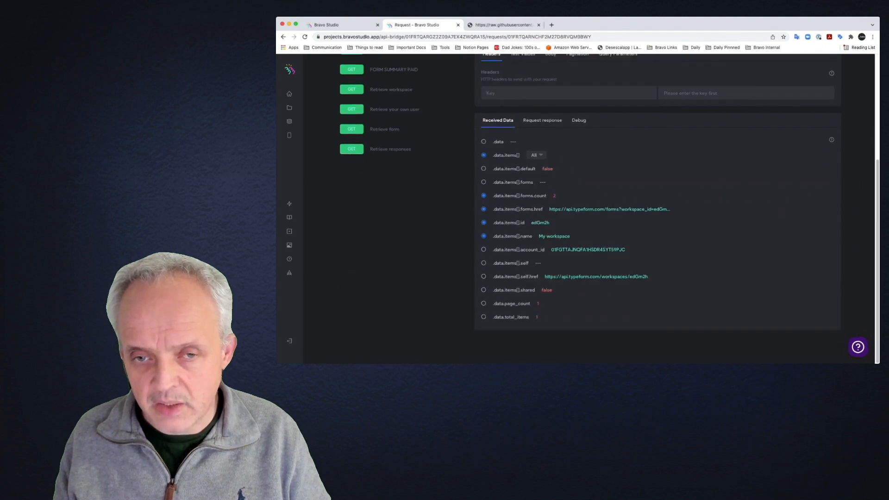
click(542, 120)
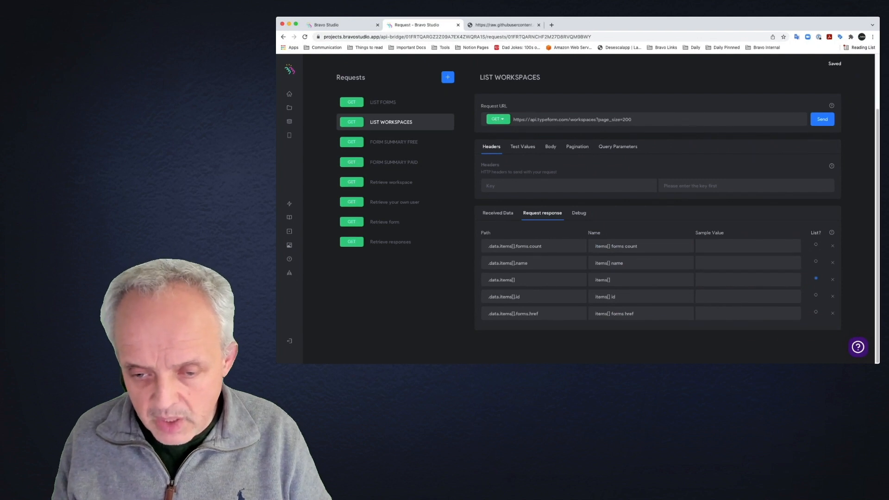
drag(616, 297, 594, 297)
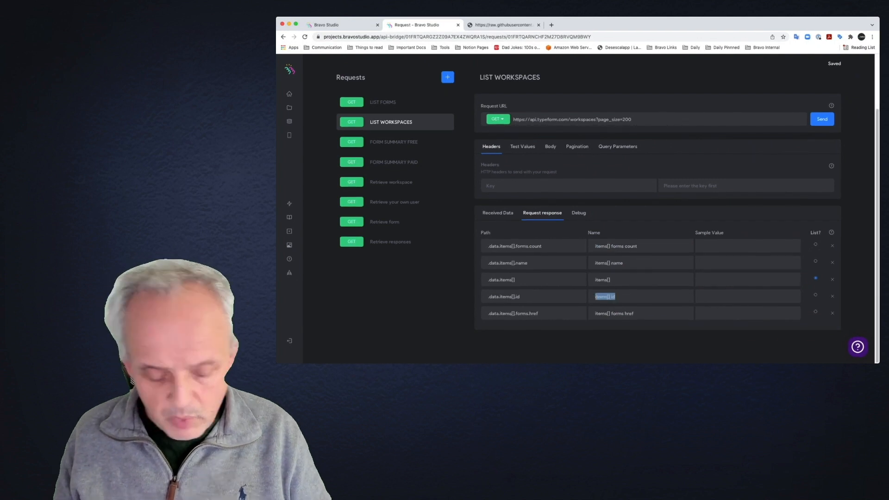
text(workspac)
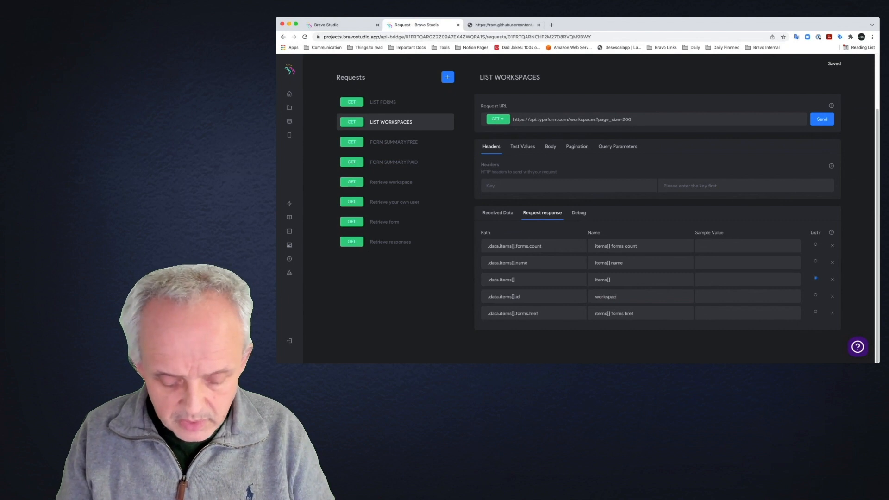
text(e_id)
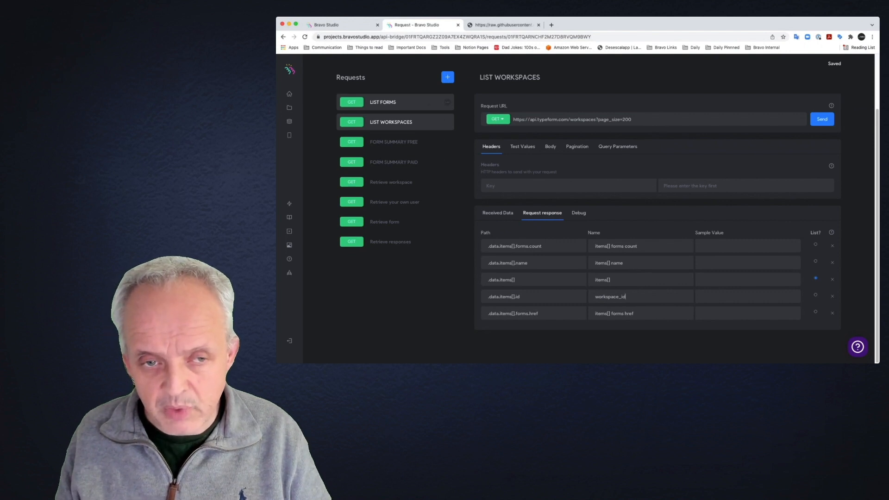
Send the LIST FORMS request, check the form id in the received data, and compare it with the FORM SUMMARY FREE URL.
click(394, 102)
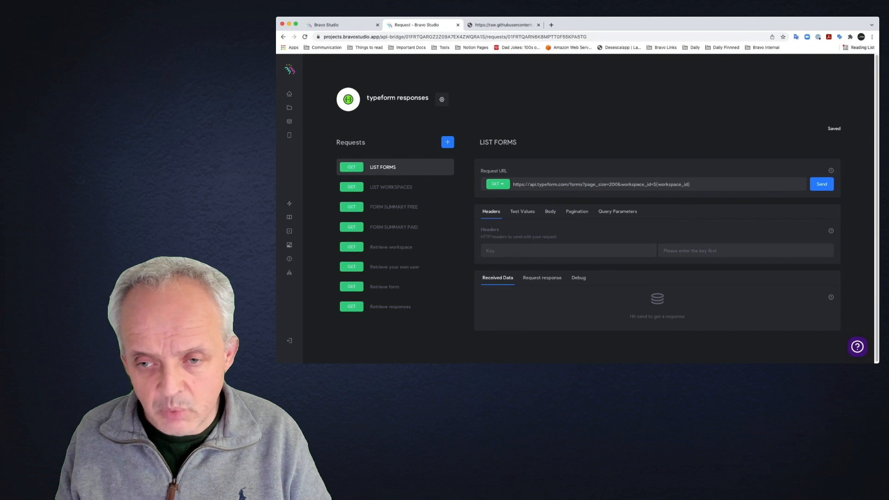
click(821, 184)
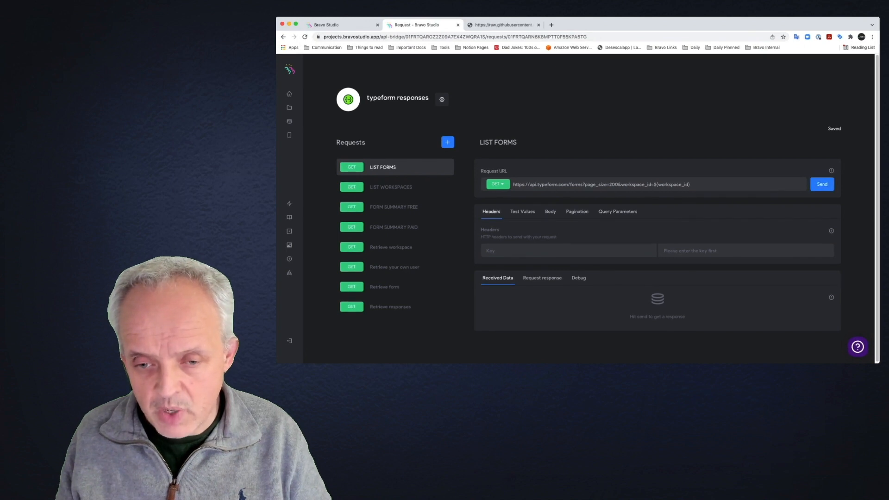
scroll(658, 208, down, 5)
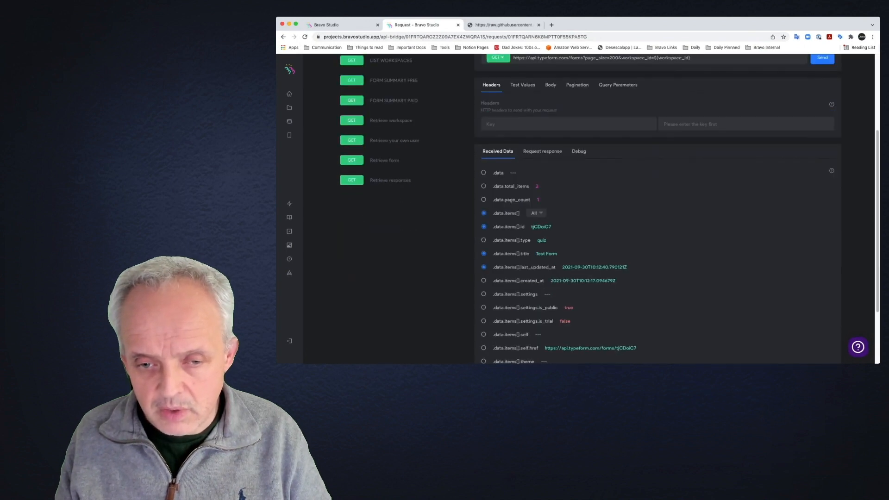
scroll(393, 185, up, 5)
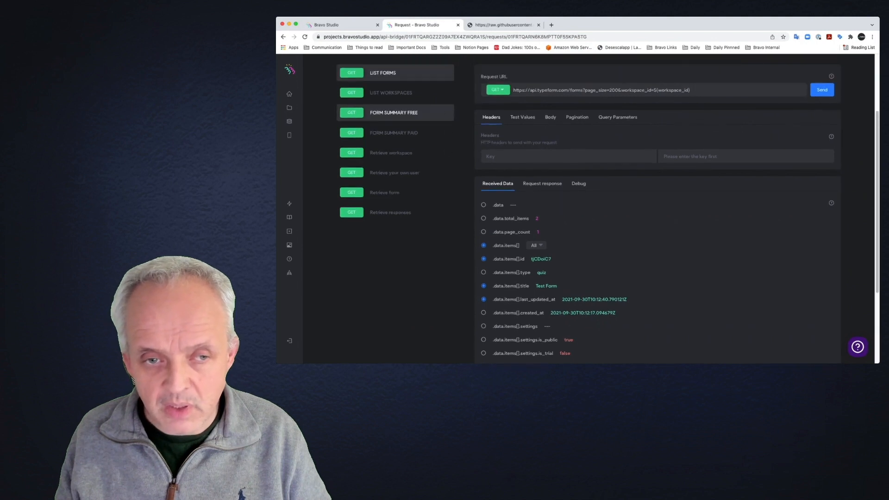
click(394, 207)
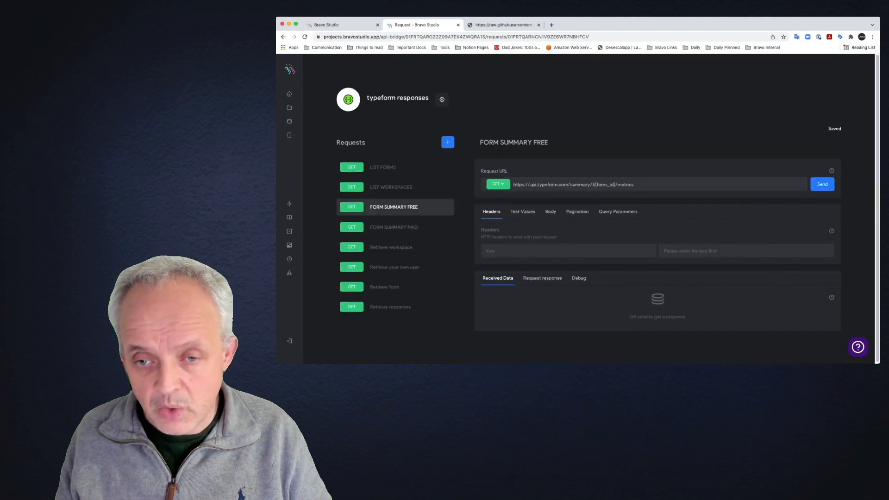
Resend the LIST FORMS request and rename its .data.items[].id response field to form_id.
click(383, 168)
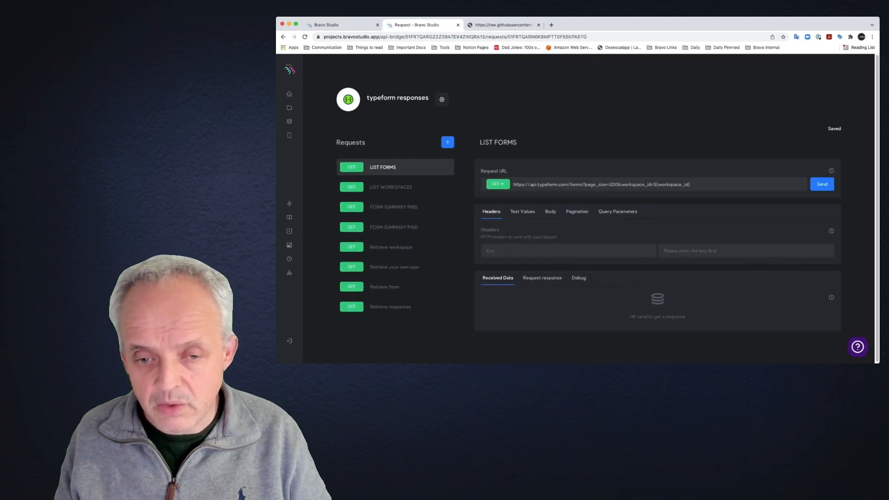
scroll(588, 208, down, 1)
click(822, 183)
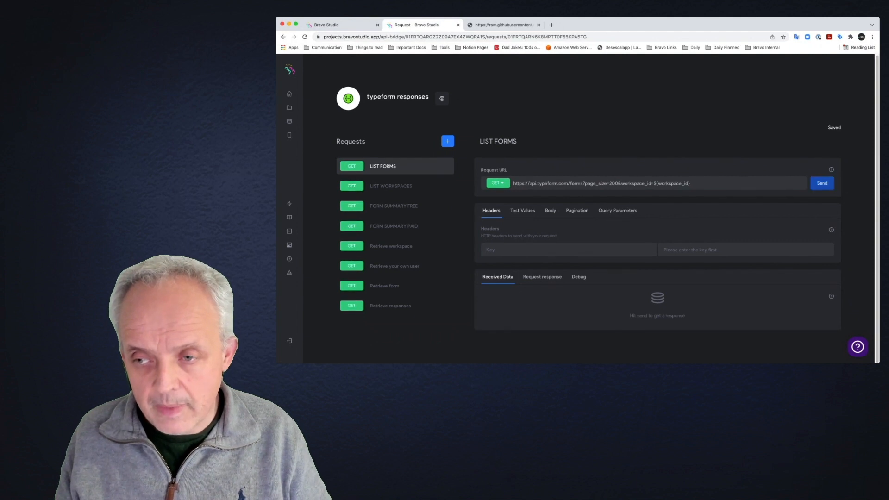
scroll(588, 209, down, 4)
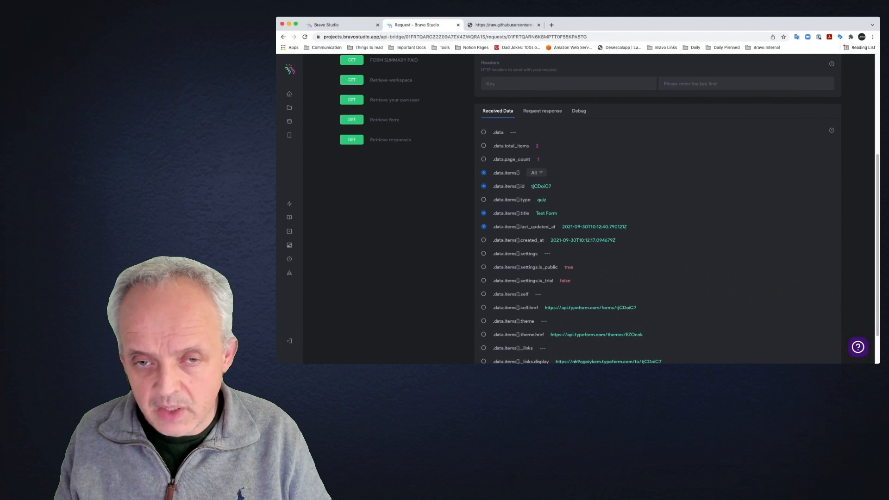
click(542, 111)
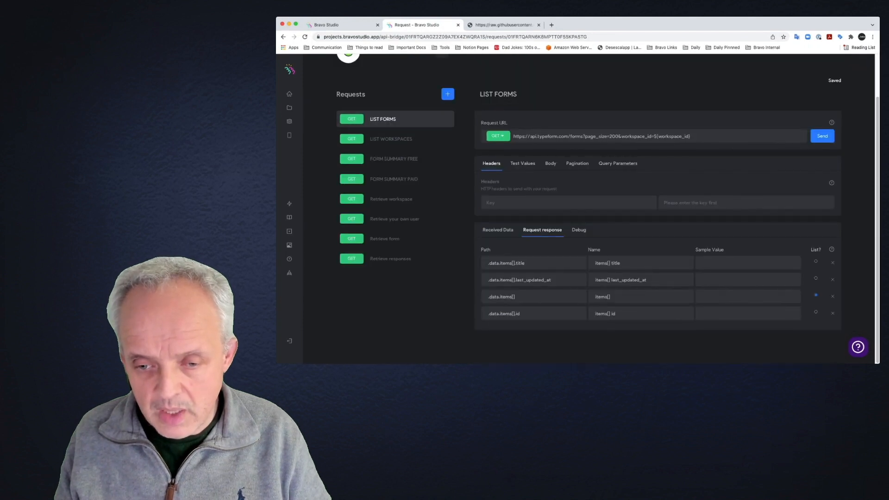
drag(616, 314, 594, 314)
text(fo)
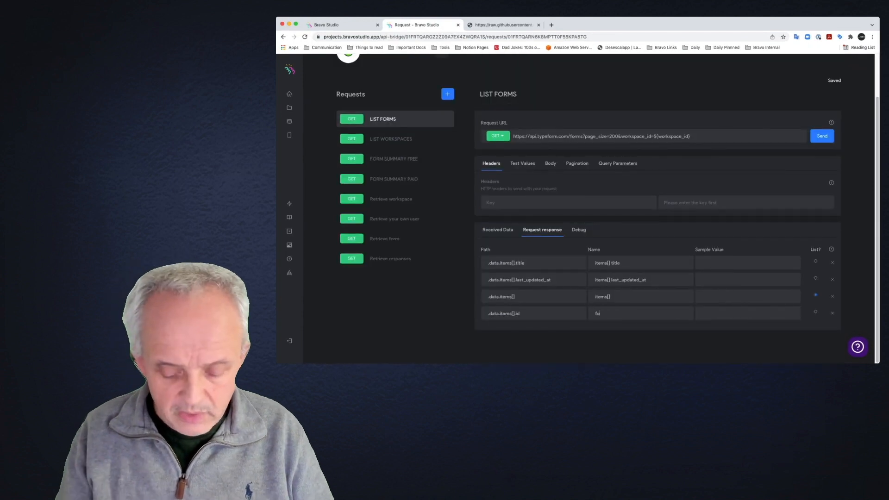
text(rm_id)
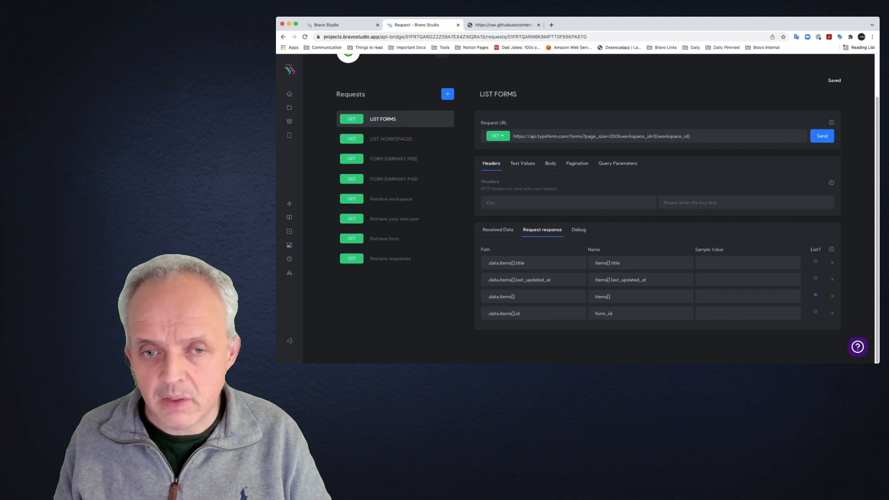
click(391, 139)
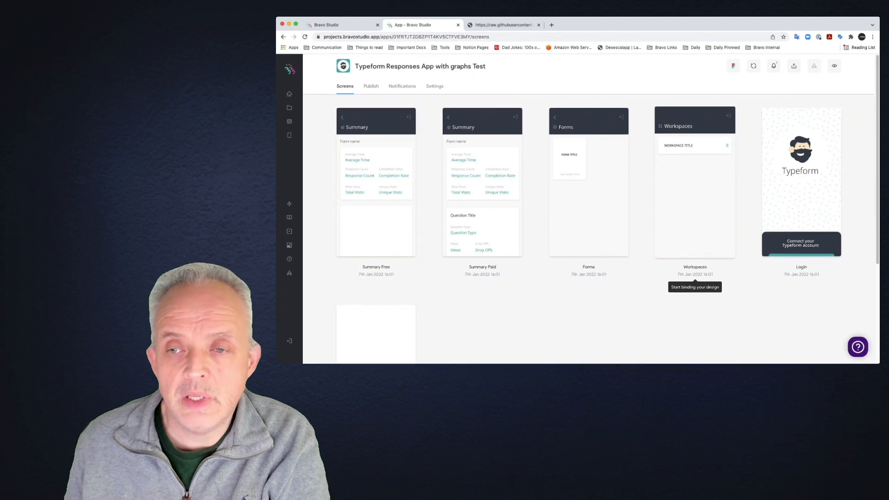
On the Workspaces screen, bind the WORKSPACE LIST container to items[] from the typeform responses collection's LIST WORKSPACES request.
click(694, 287)
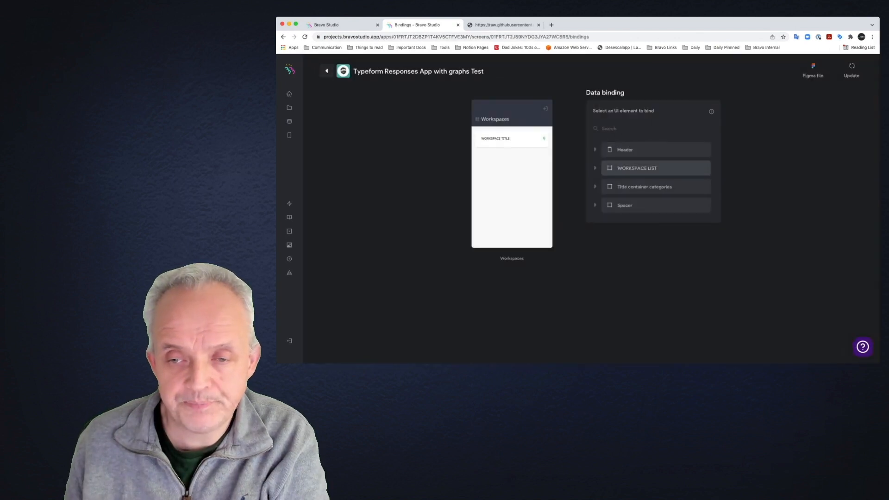
click(596, 168)
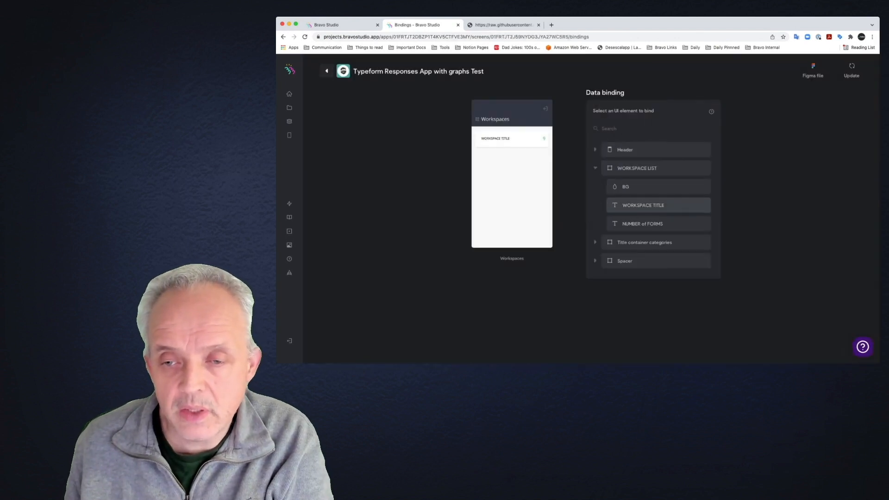
click(657, 168)
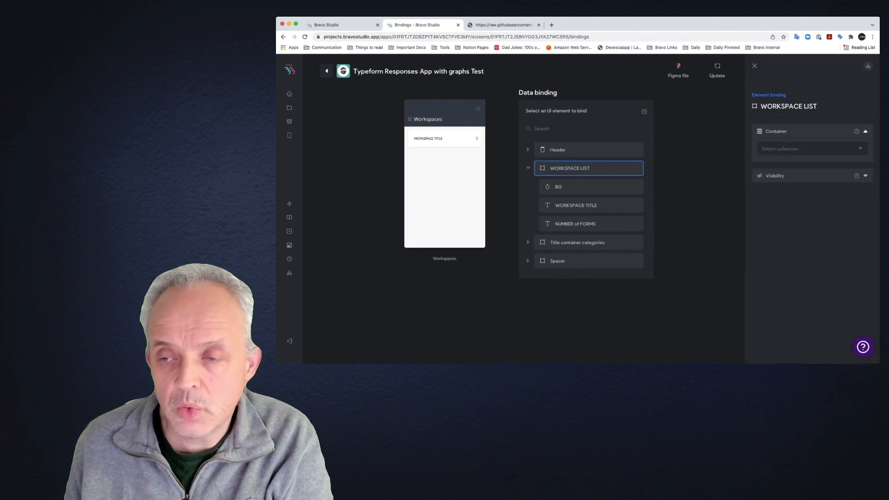
click(811, 148)
click(797, 162)
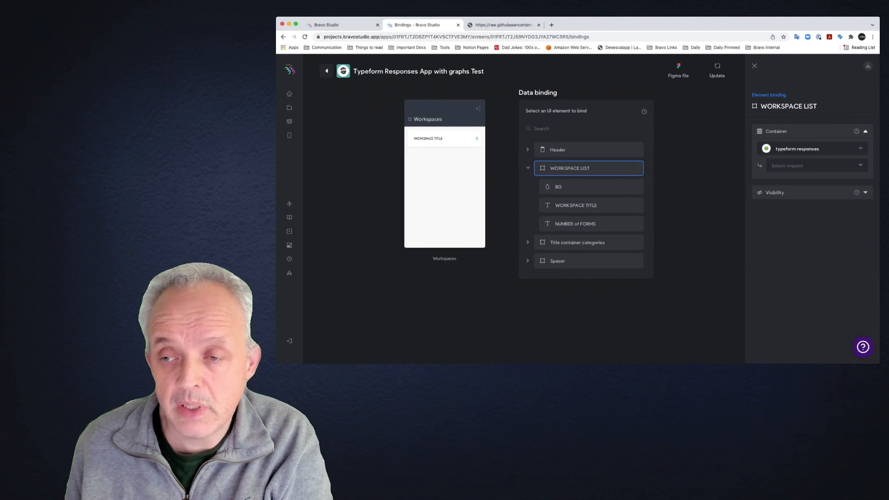
click(813, 165)
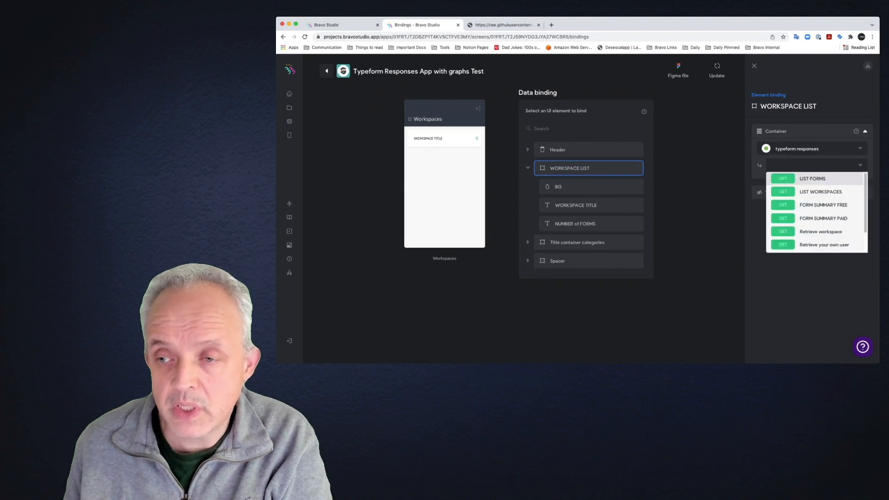
click(820, 192)
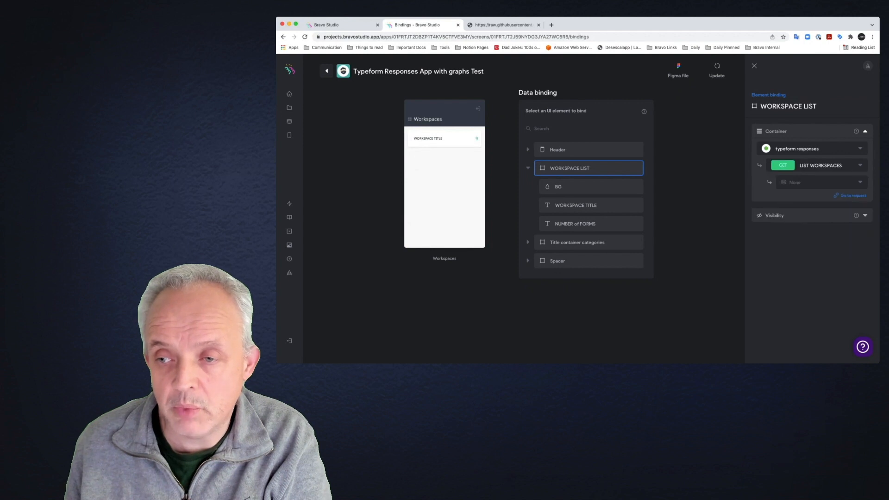
click(819, 182)
click(797, 205)
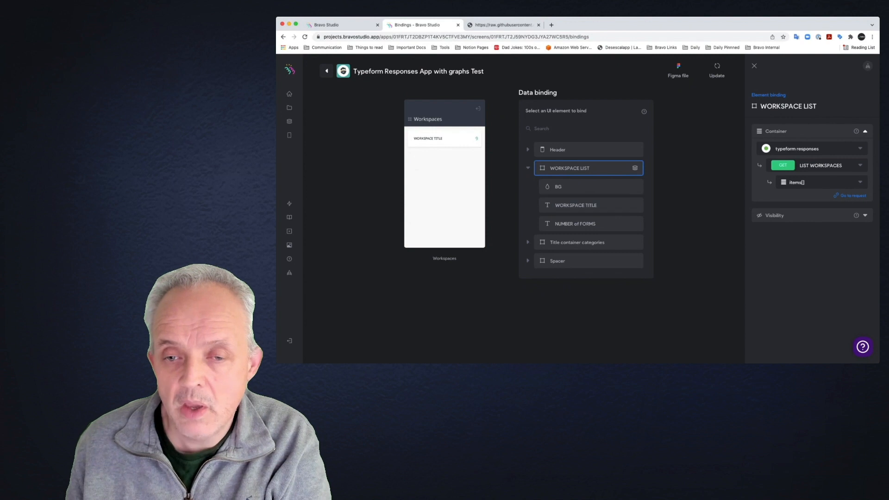
Bind the WORKSPACE TITLE text to items[] name and the NUMBER of FORMS text to items[] forms count.
click(590, 205)
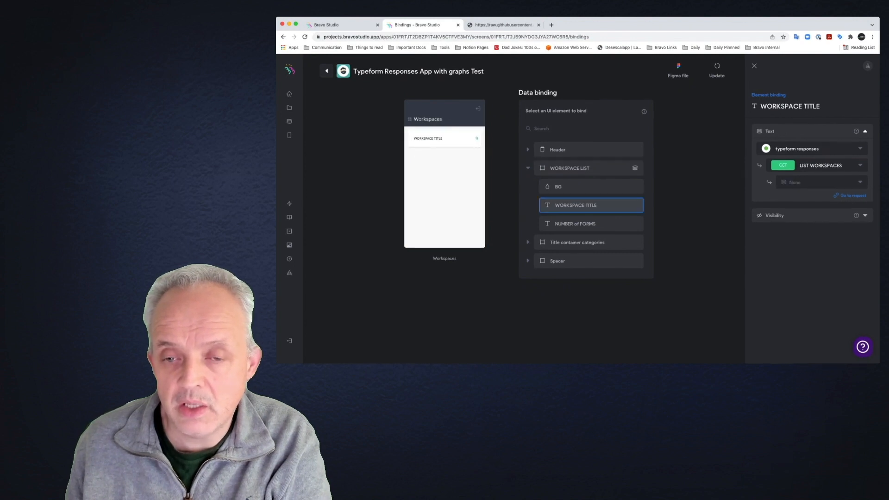
click(821, 182)
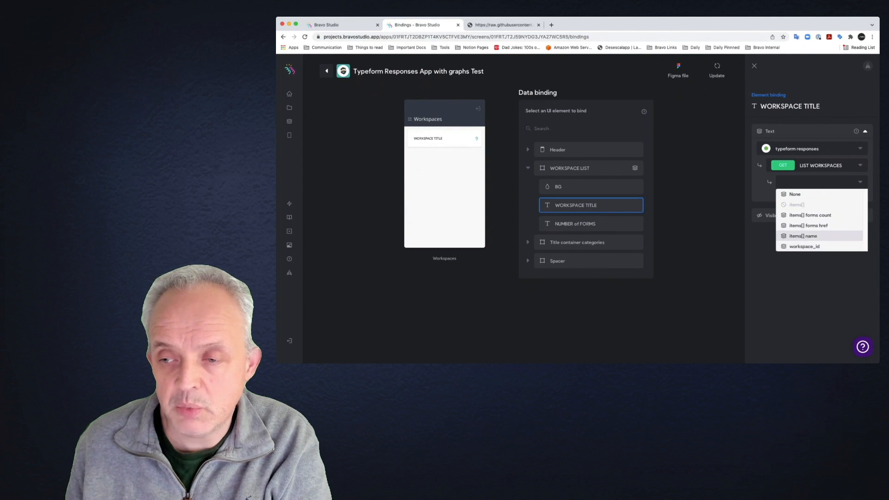
click(803, 236)
click(590, 223)
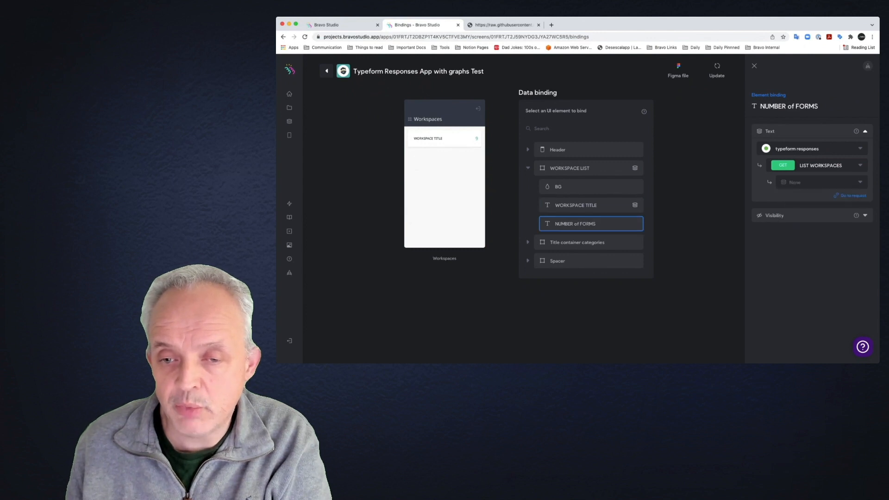
click(821, 182)
click(810, 215)
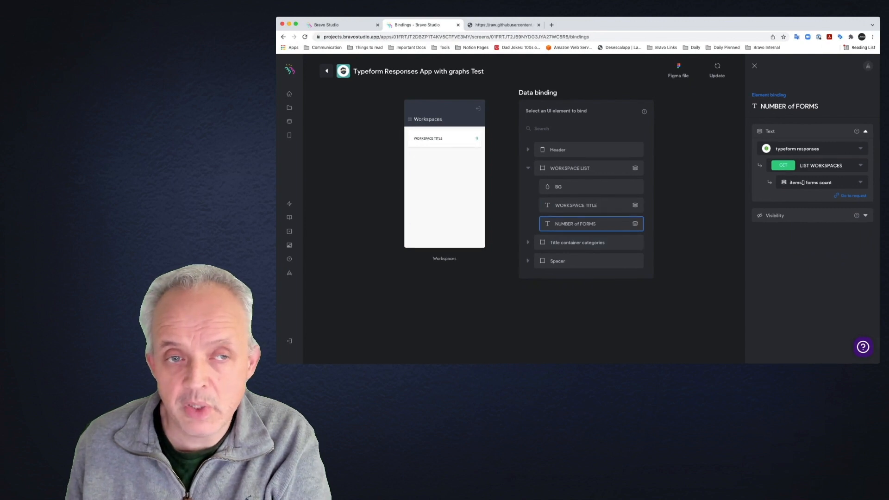
On the Forms screen, bind the FORM LIST container to items[] from the typeform responses collection's LIST FORMS request.
click(327, 71)
click(588, 195)
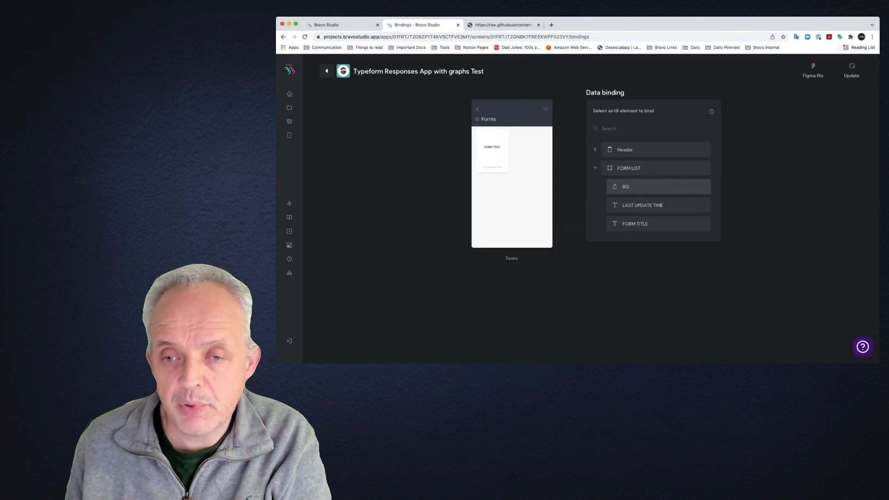
click(655, 168)
click(811, 149)
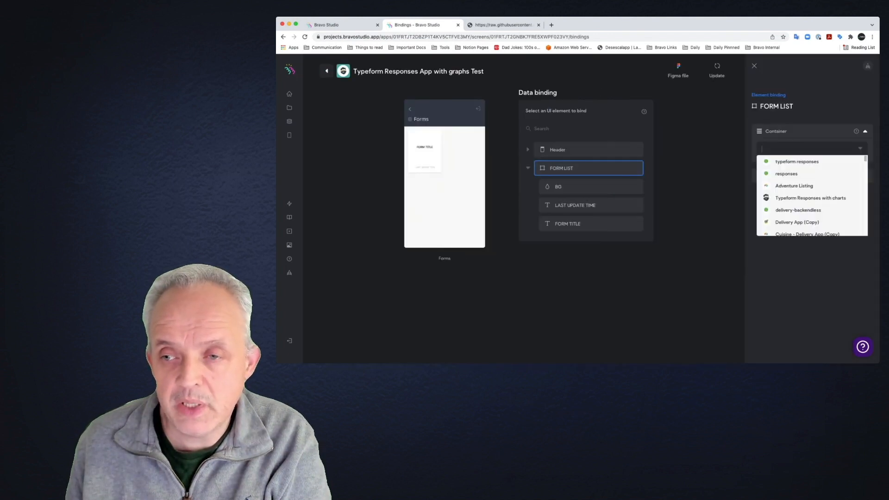
click(803, 161)
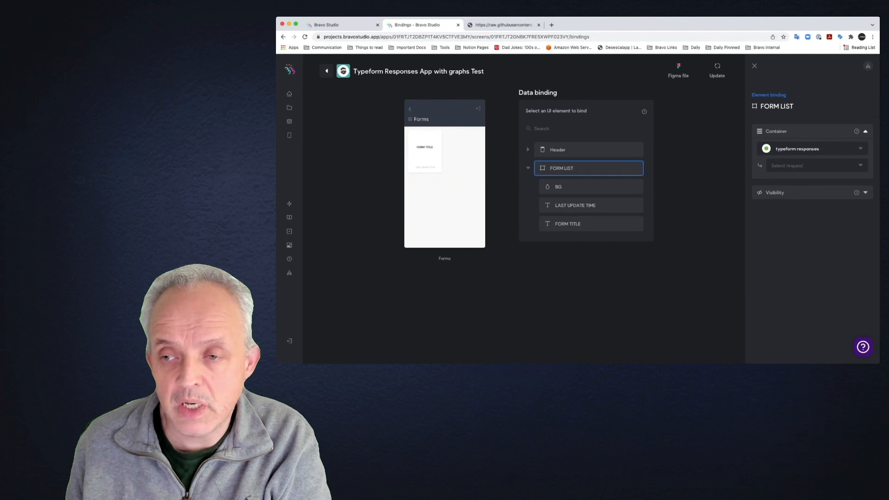
click(811, 165)
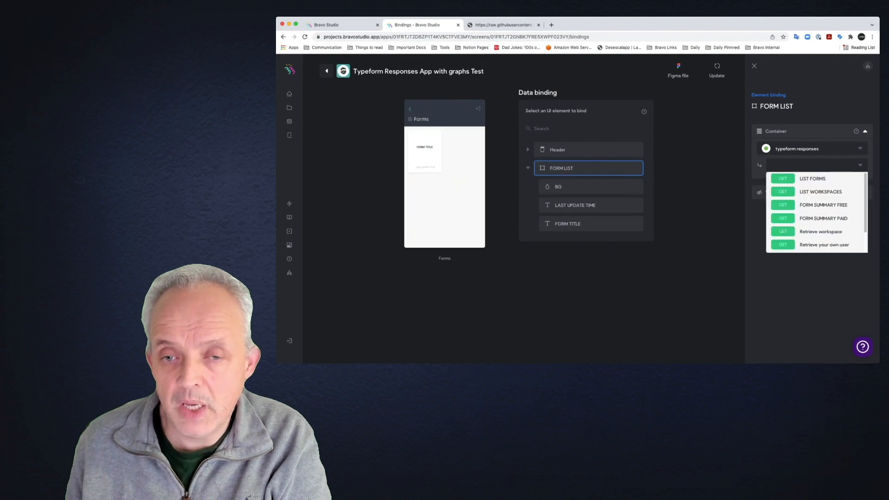
click(813, 179)
click(821, 182)
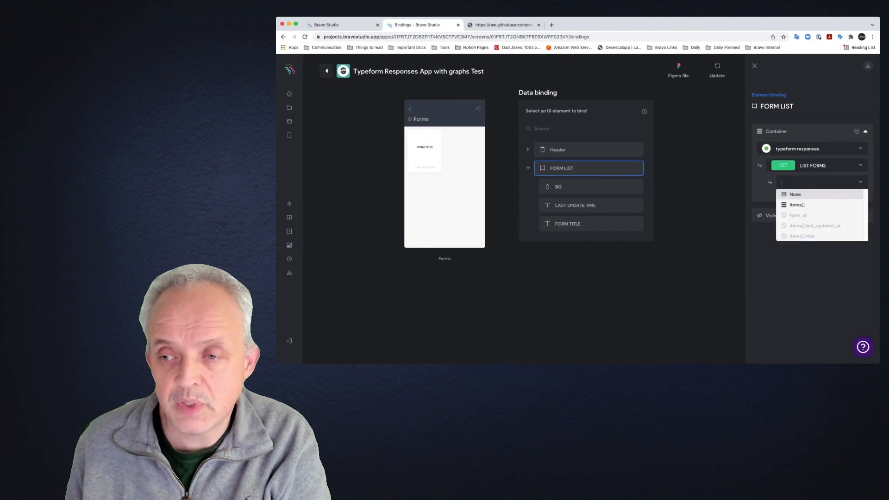
click(798, 205)
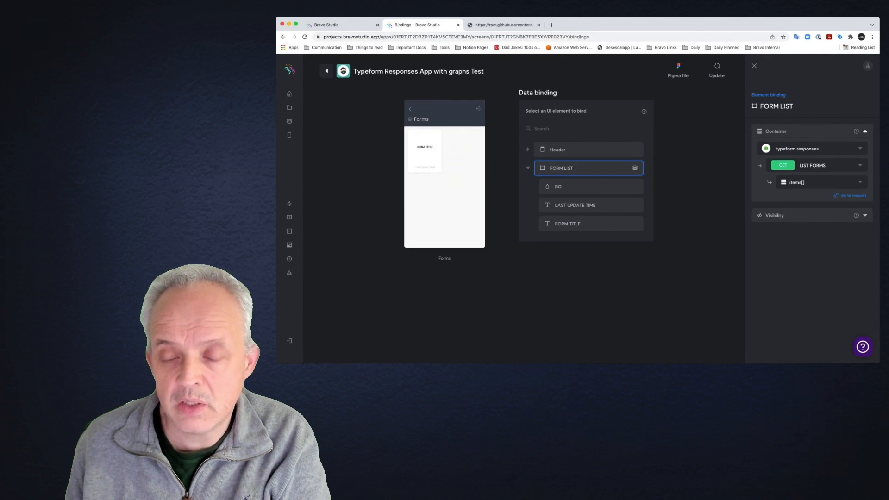
Bind the LAST UPDATE TIME text to items[] last_updated_at and the FORM TITLE text to items[] title.
click(591, 205)
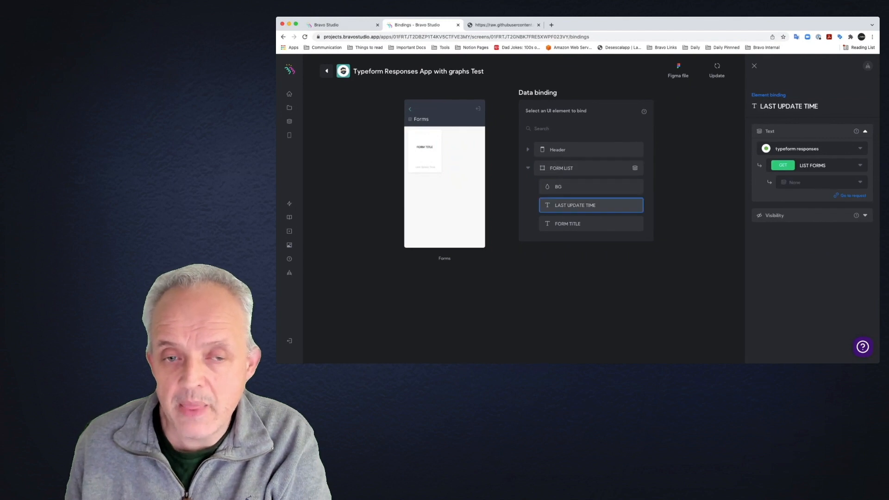
click(821, 182)
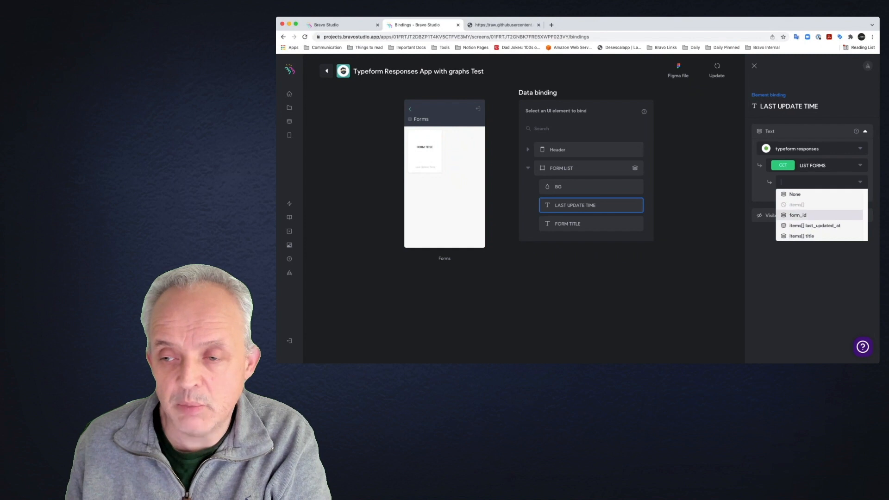
click(815, 225)
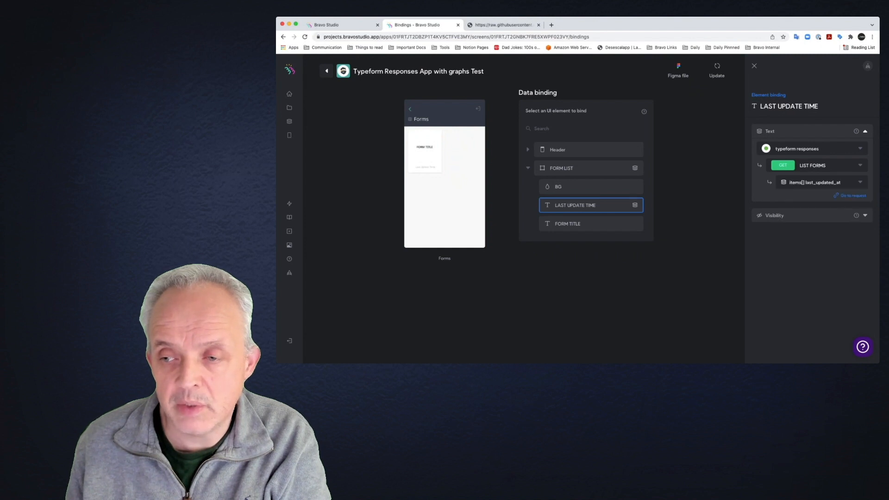
click(591, 223)
click(821, 182)
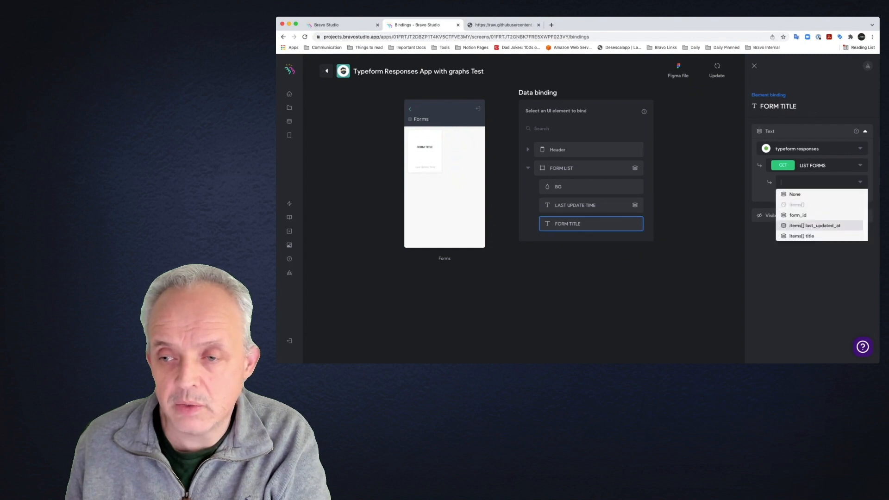
click(810, 236)
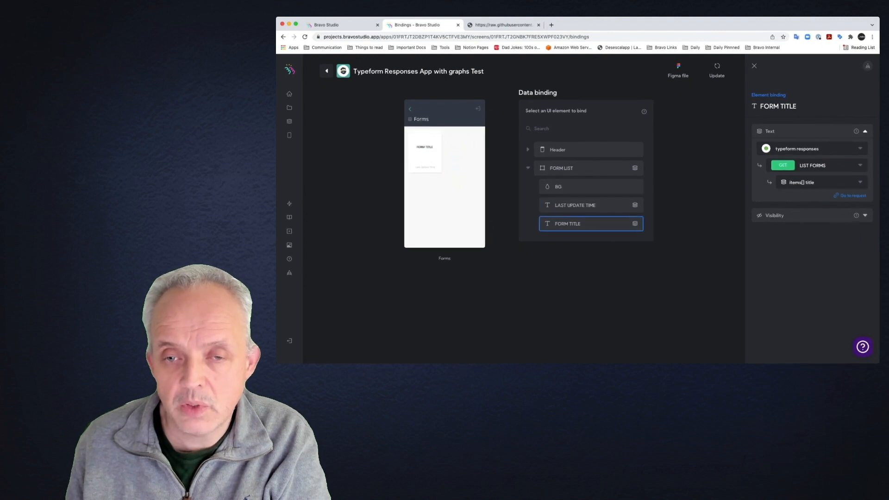
On the Summary Free screen, bind Form Summary's AVERAGE TIME VALUE to summary average_time from the typeform responses collection's FORM SUMMARY FREE request.
click(326, 70)
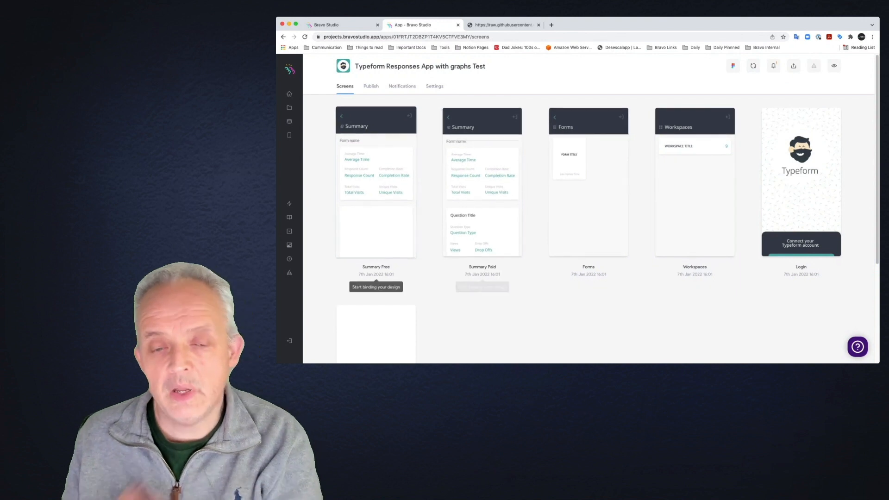
click(376, 194)
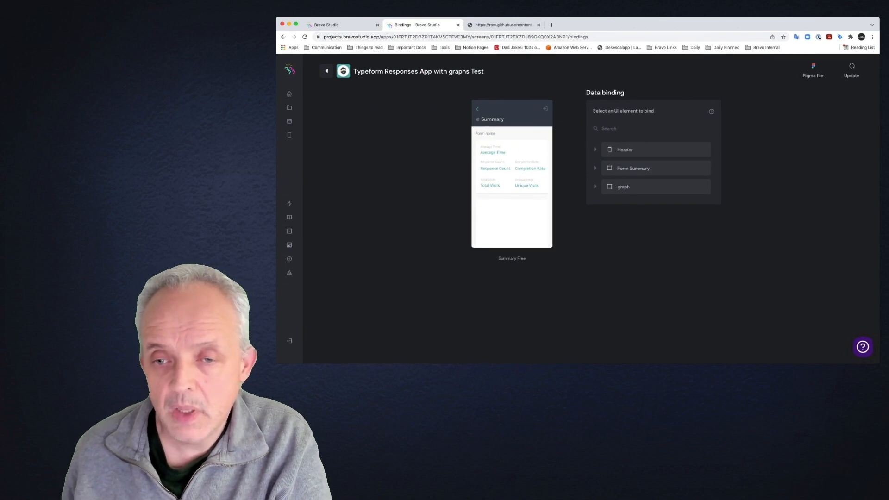
click(596, 168)
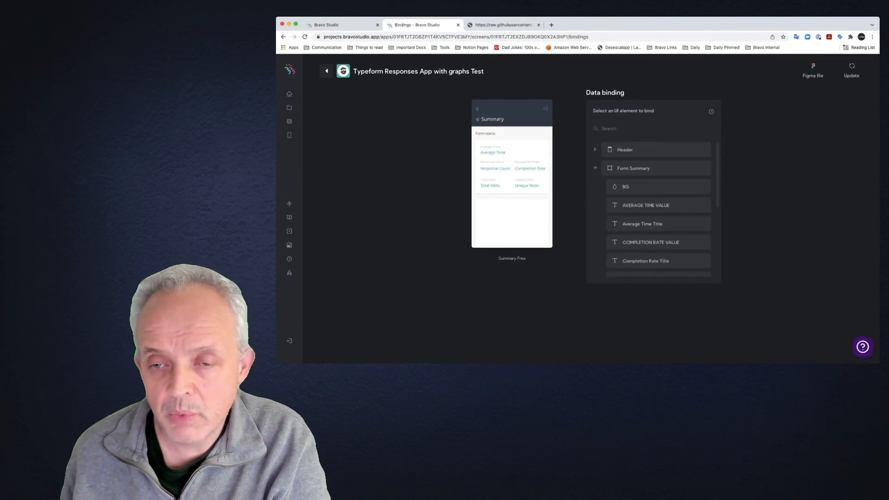
scroll(658, 219, down, 1)
scroll(658, 218, down, 4)
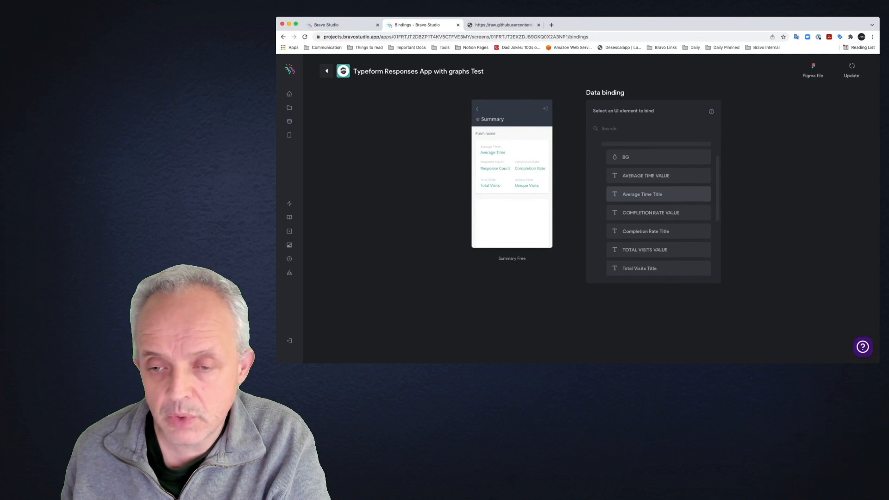
scroll(658, 224, up, 5)
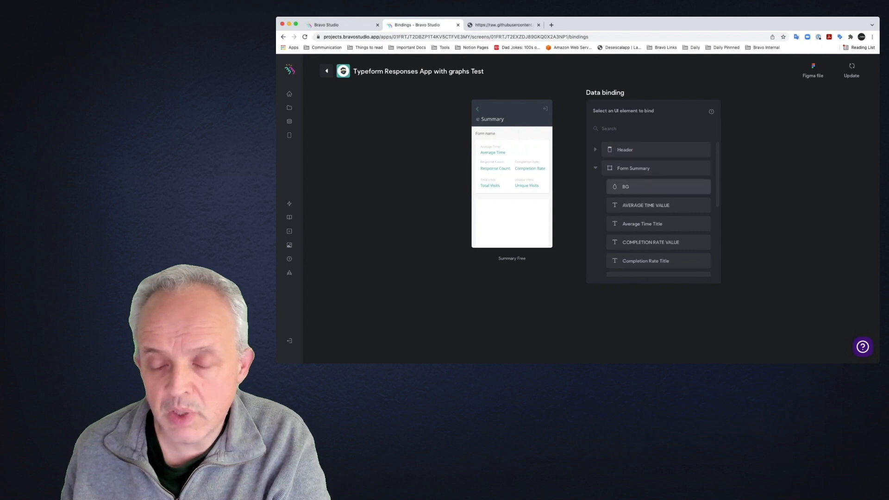
click(658, 206)
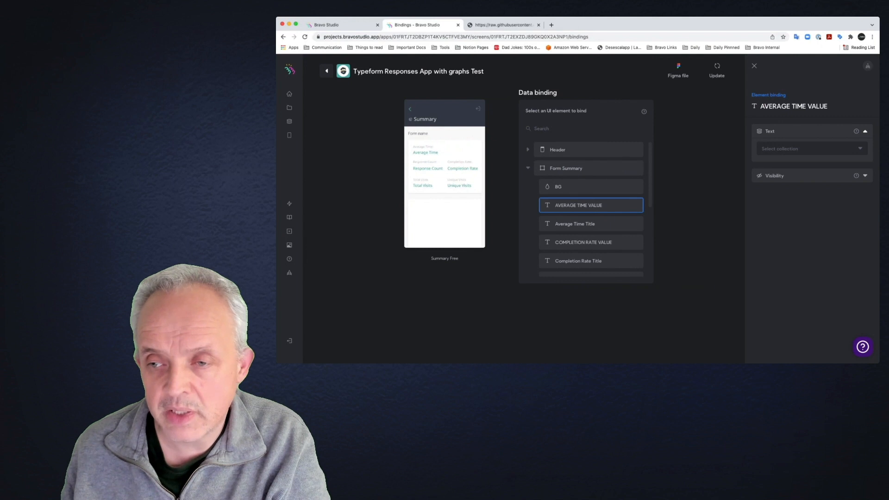
click(787, 149)
click(796, 162)
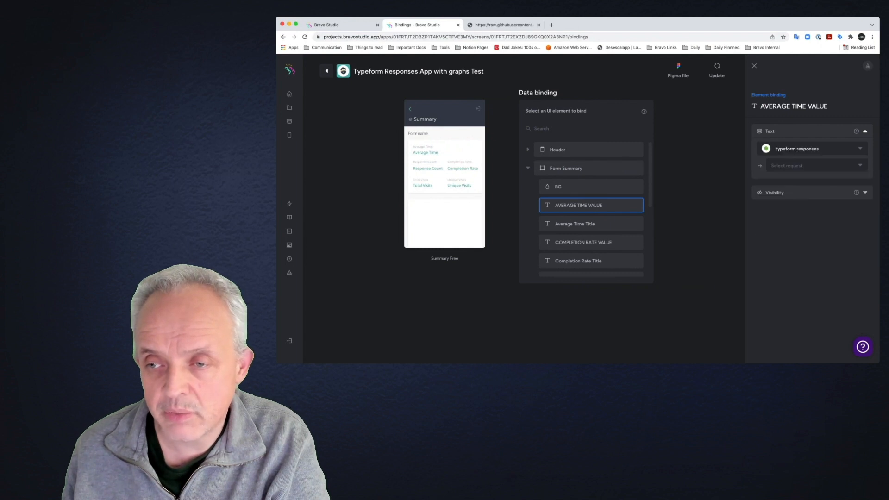
click(771, 165)
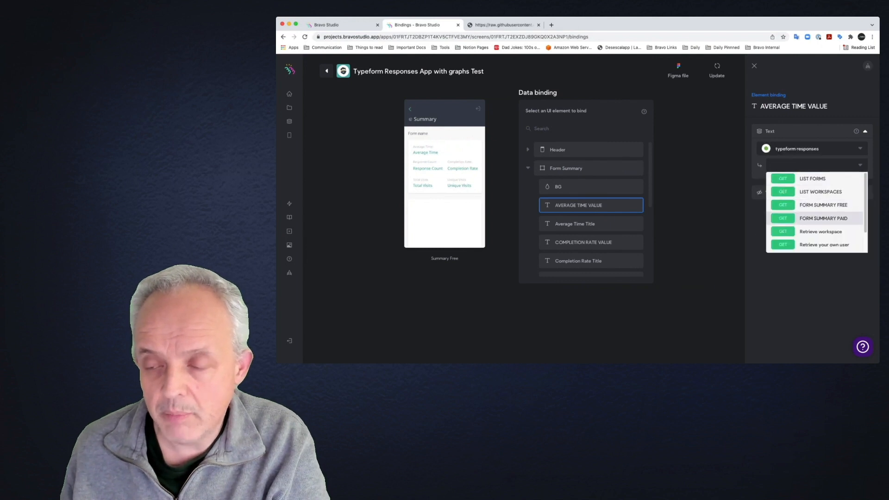
click(823, 205)
click(822, 182)
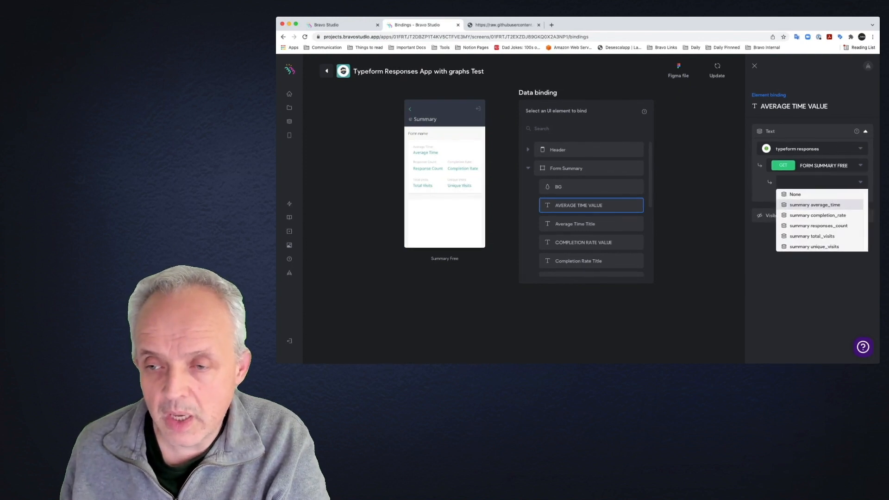
click(814, 205)
Bind COMPLETION RATE VALUE to summary completion_rate and TOTAL VISITS VALUE to summary total_visits from the FORM SUMMARY FREE request.
click(584, 243)
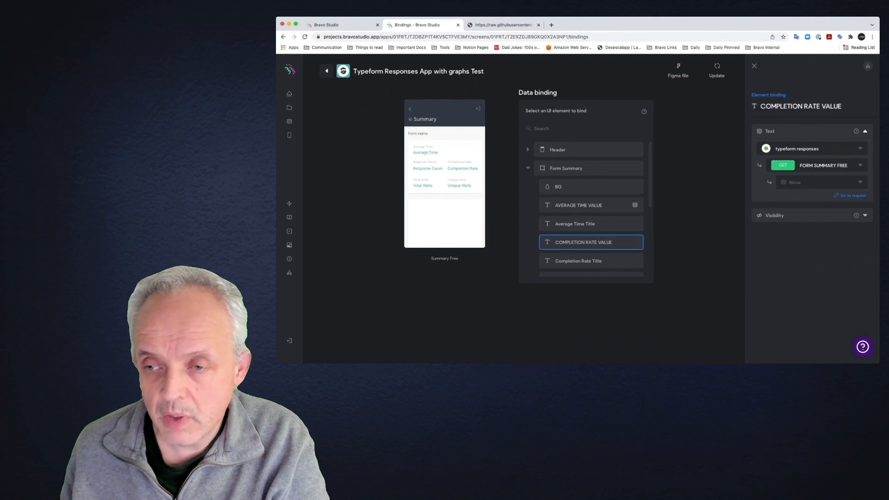
click(822, 182)
click(815, 216)
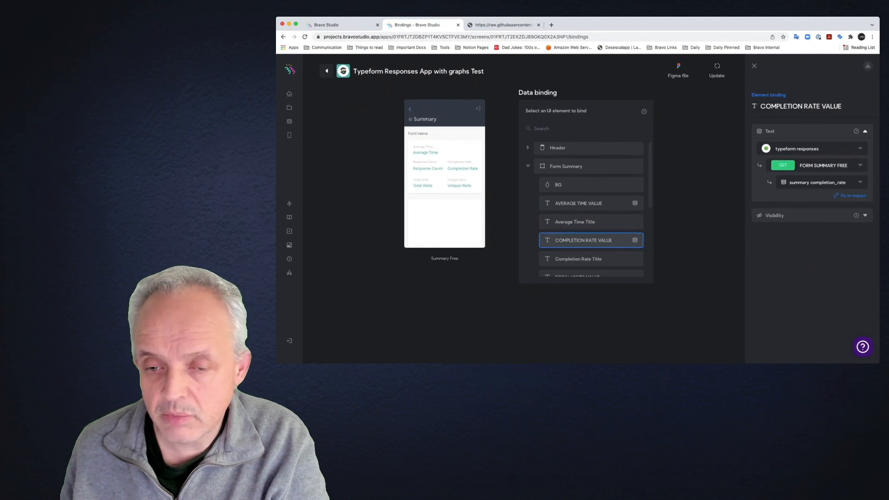
scroll(591, 243, down, 1)
click(583, 228)
click(818, 182)
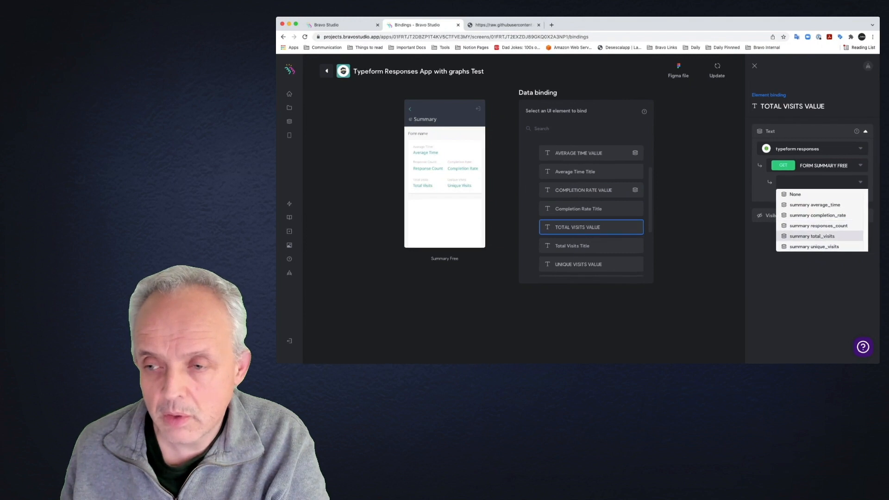
click(812, 236)
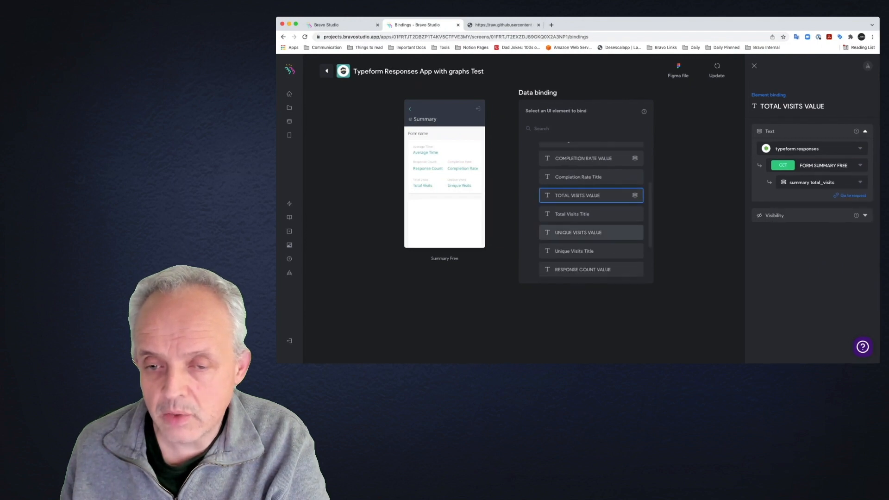
Bind UNIQUE VISITS VALUE to summary unique_visits and RESPONSE COUNT VALUE to summary responses_count from the FORM SUMMARY FREE request.
click(579, 232)
click(817, 182)
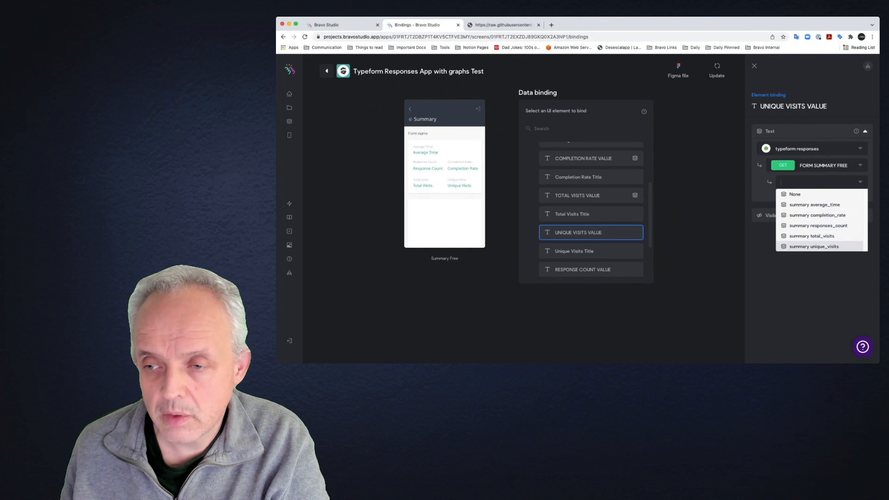
click(814, 247)
scroll(590, 232, down, 1)
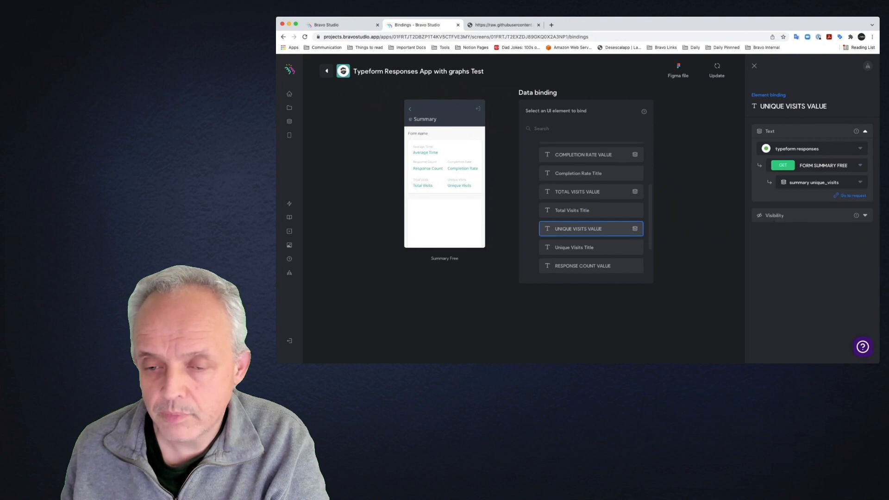
click(591, 250)
click(820, 182)
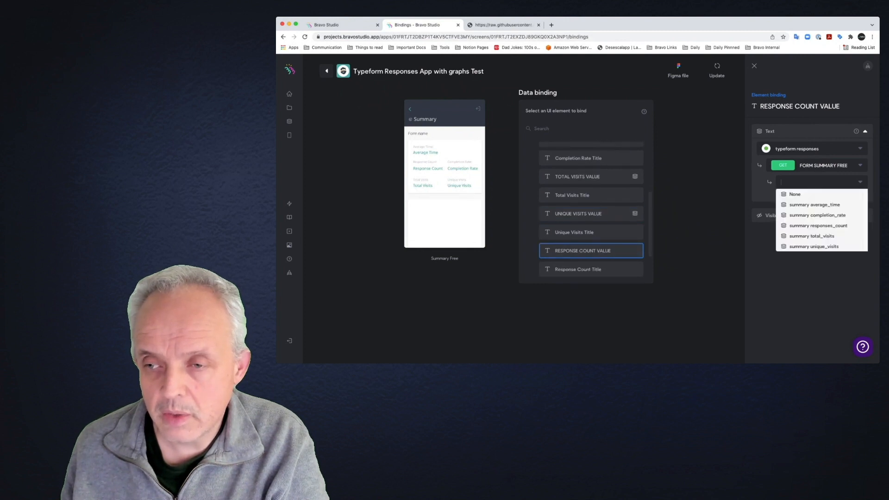
click(818, 226)
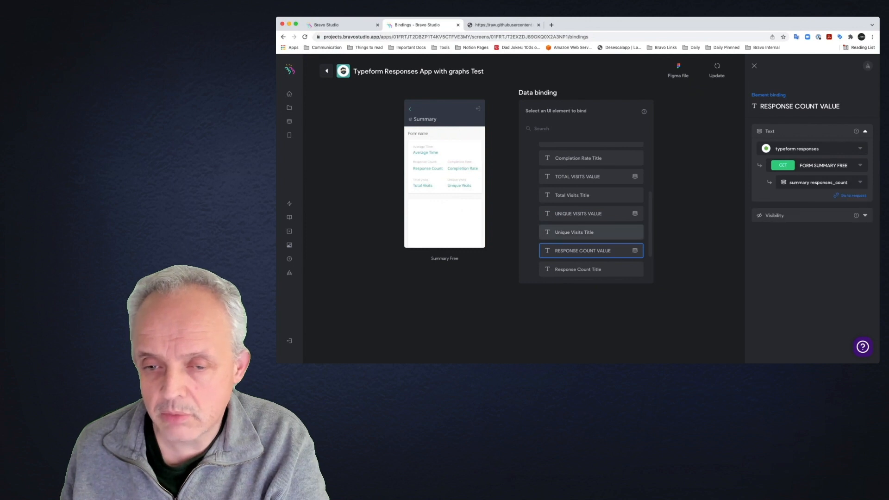
Bind the FORM NAME text to title from the typeform responses collection's Retrieve form request.
scroll(591, 222, down, 2)
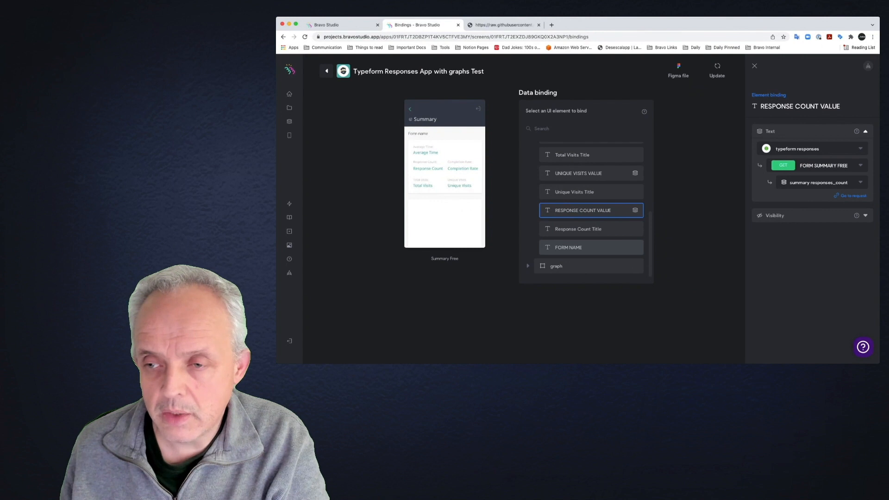
click(591, 247)
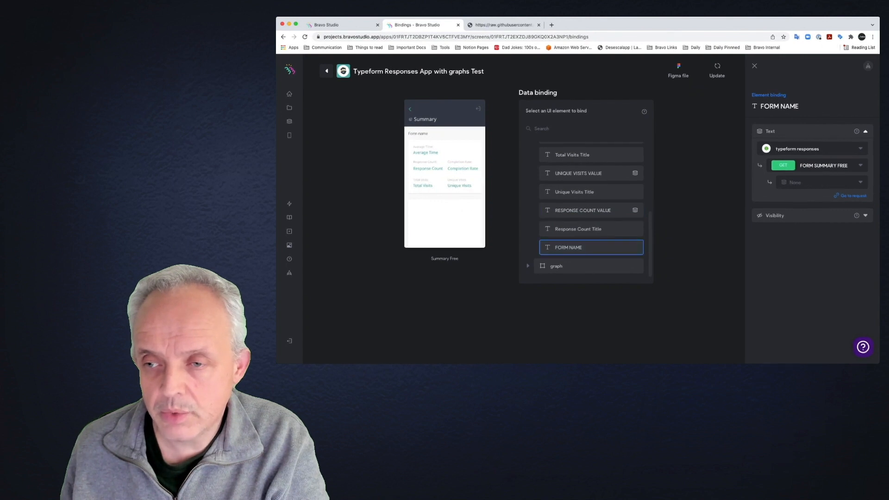
click(818, 183)
click(824, 165)
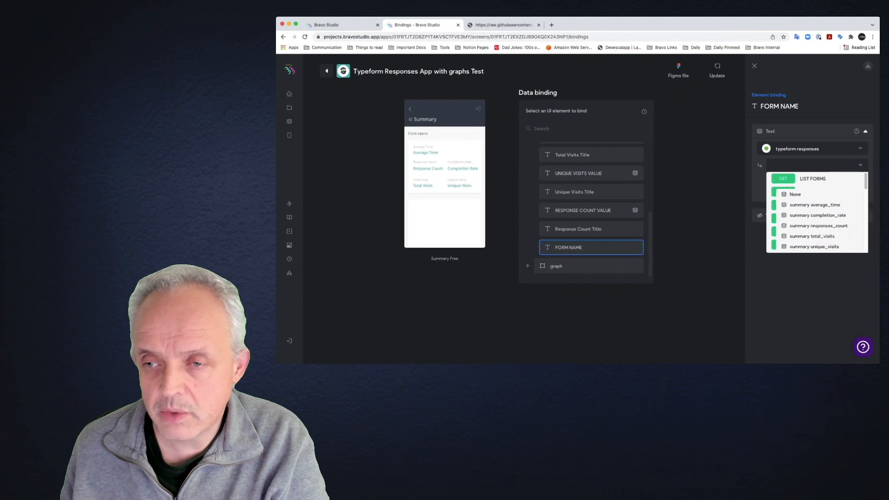
click(824, 165)
click(825, 165)
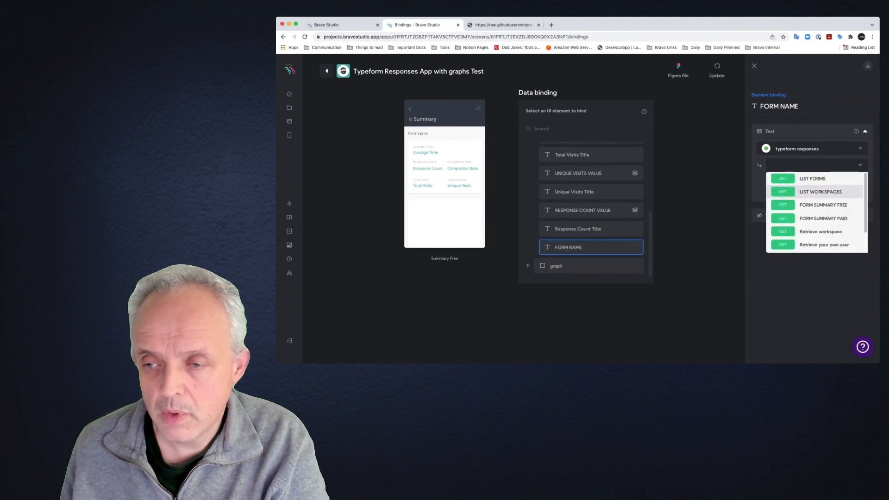
scroll(824, 199, down, 1)
scroll(824, 192, down, 1)
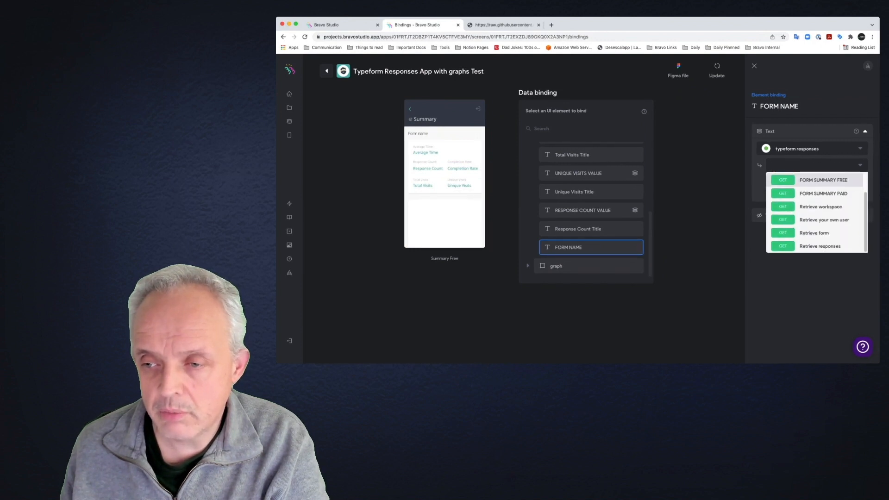
click(819, 232)
click(824, 182)
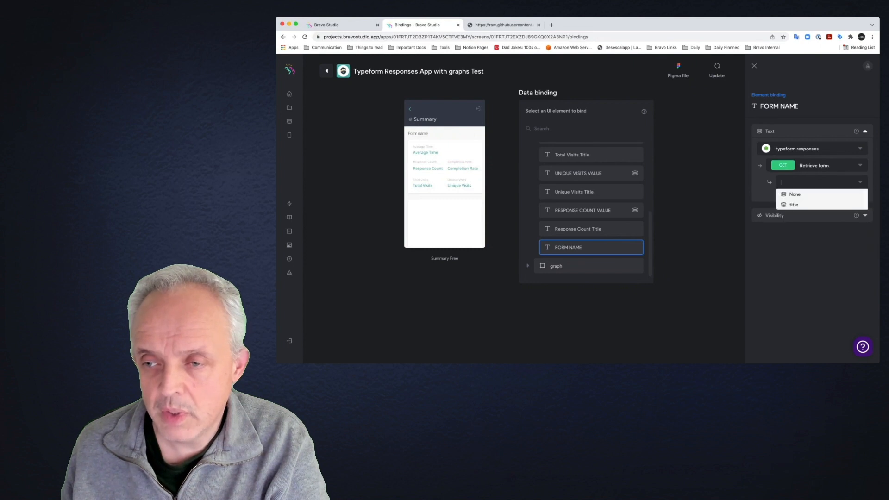
click(805, 205)
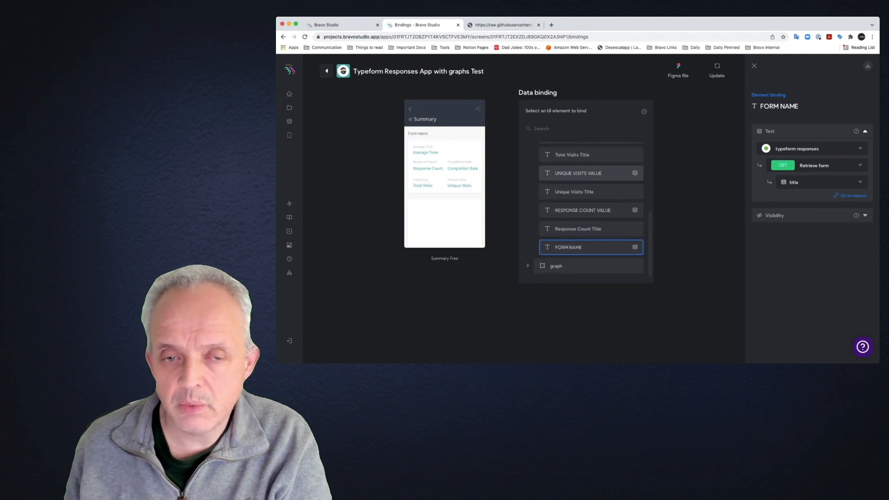
scroll(591, 209, up, 4)
scroll(590, 165, up, 3)
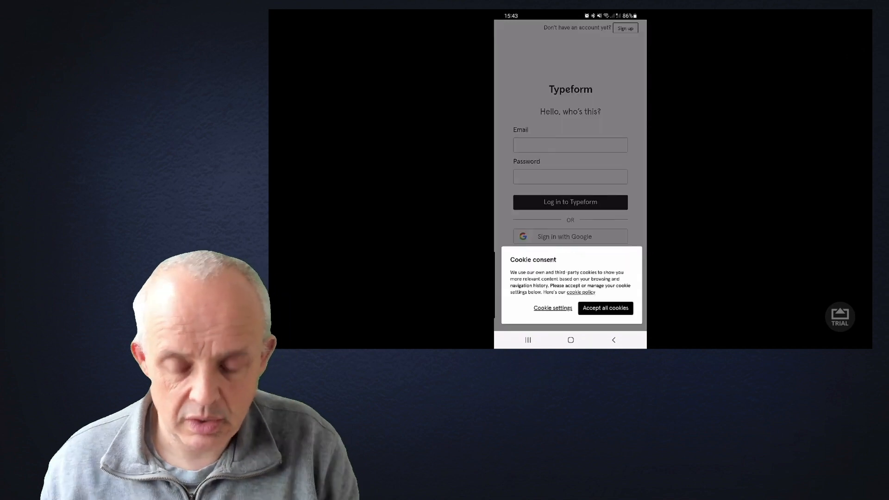
In the mobile app on the phone, accept all cookies and log in to Typeform with the saved testing account's email and password.
click(605, 308)
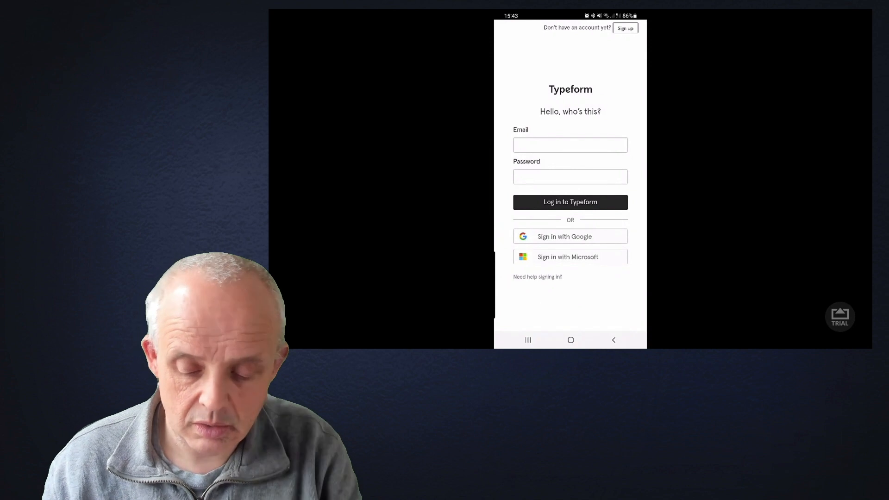
click(570, 145)
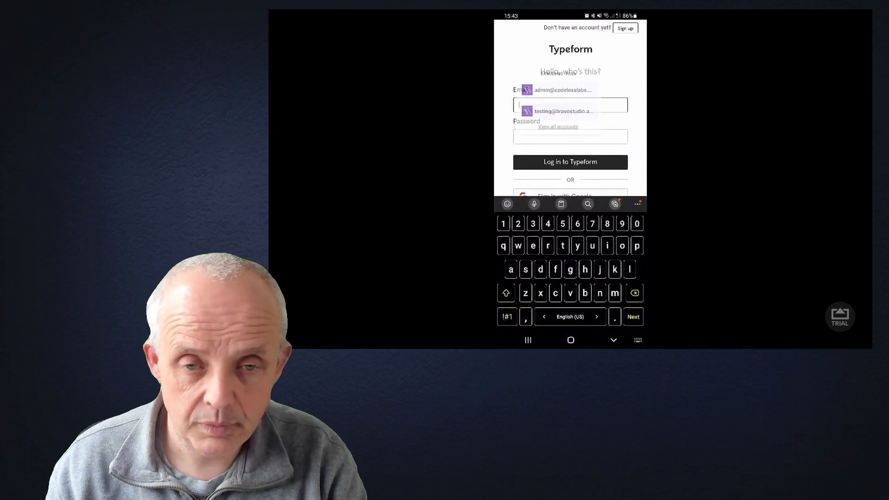
click(558, 91)
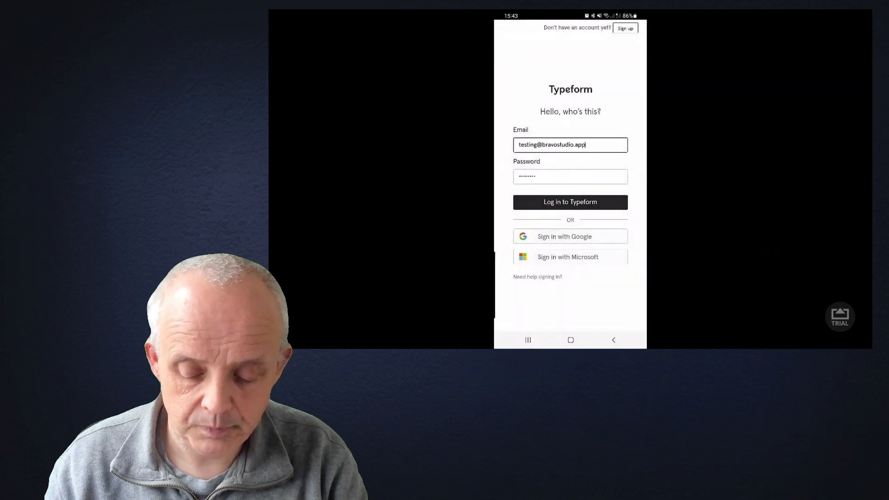
click(571, 202)
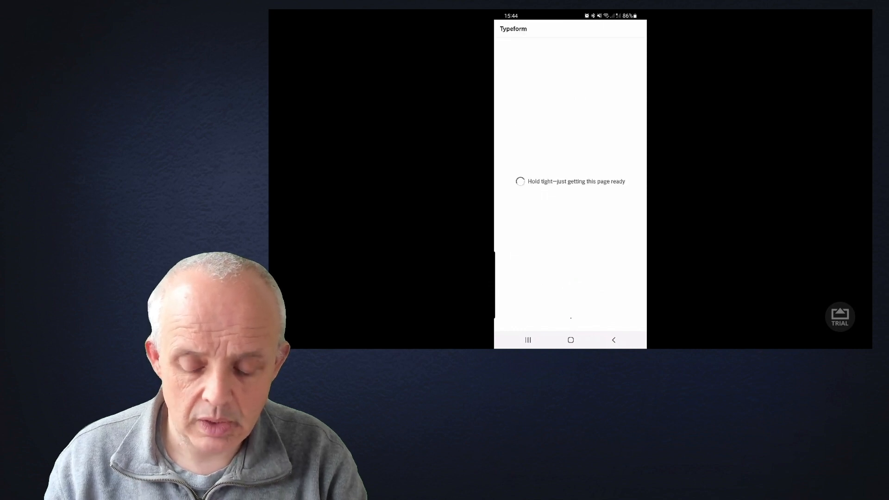
click(567, 310)
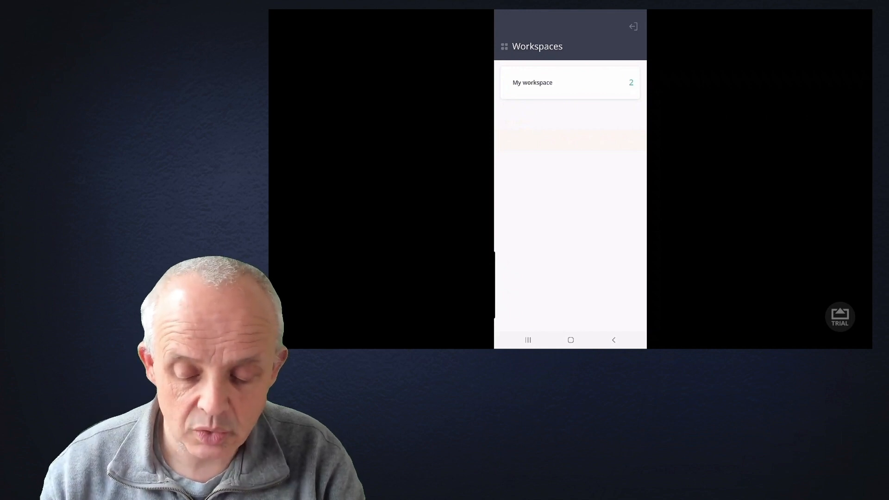
Open My workspace in the mobile app and view the summary of Test Form.
click(570, 82)
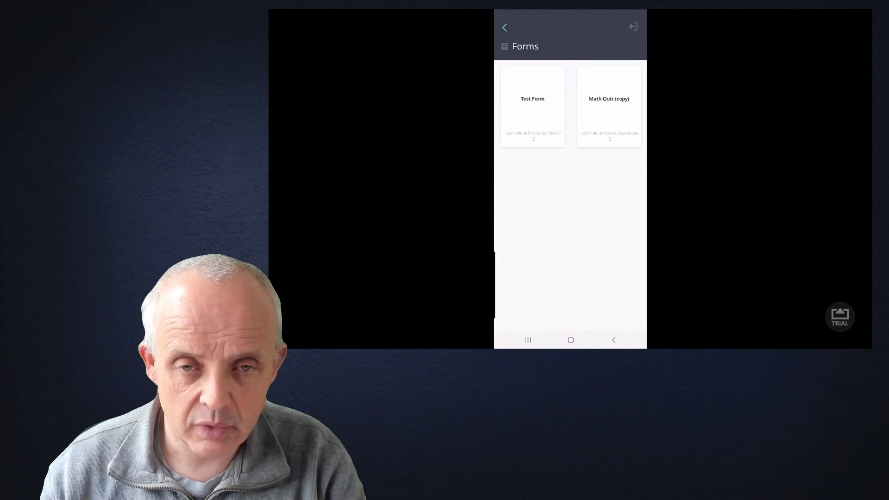
click(532, 106)
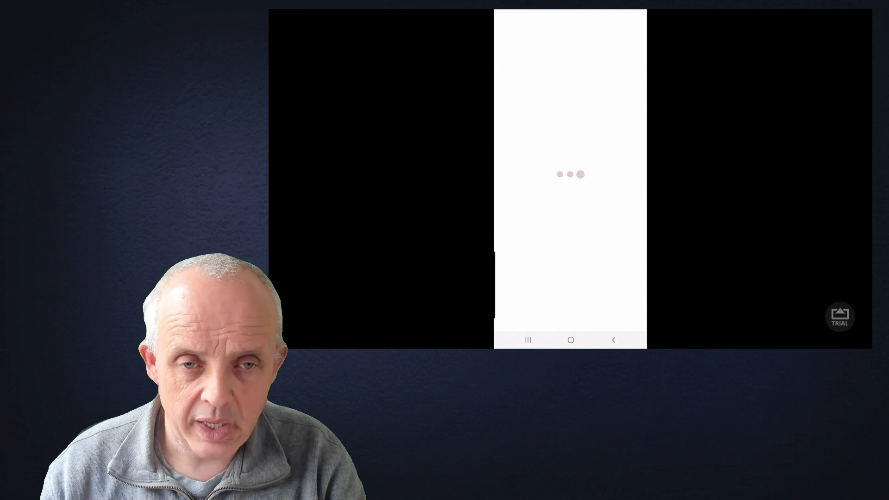